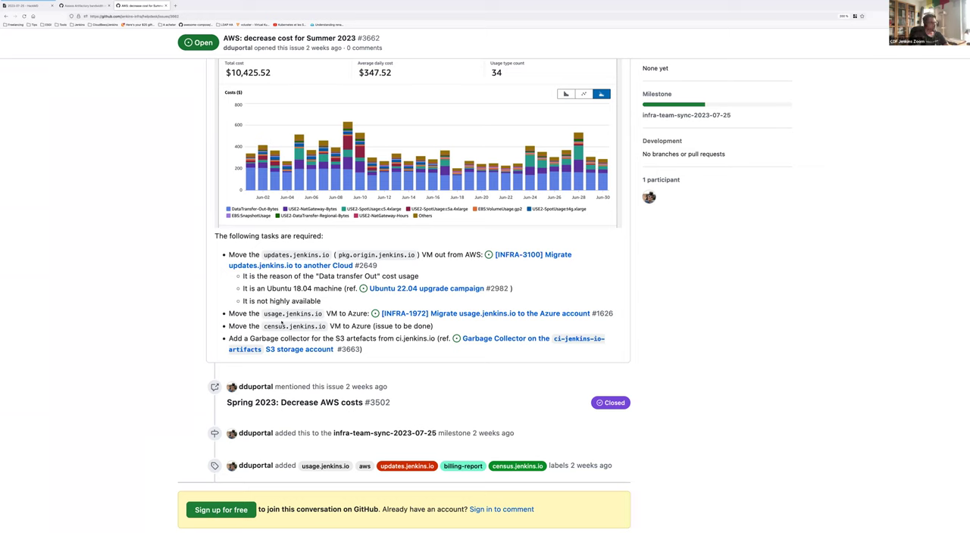
- Scroll through the task list of AWS cost-reduction issue #3662, then return to the HackMD notes
{"action": "scroll", "coordinate": [163, 281], "scroll_direction": "up", "scroll_amount": 5}
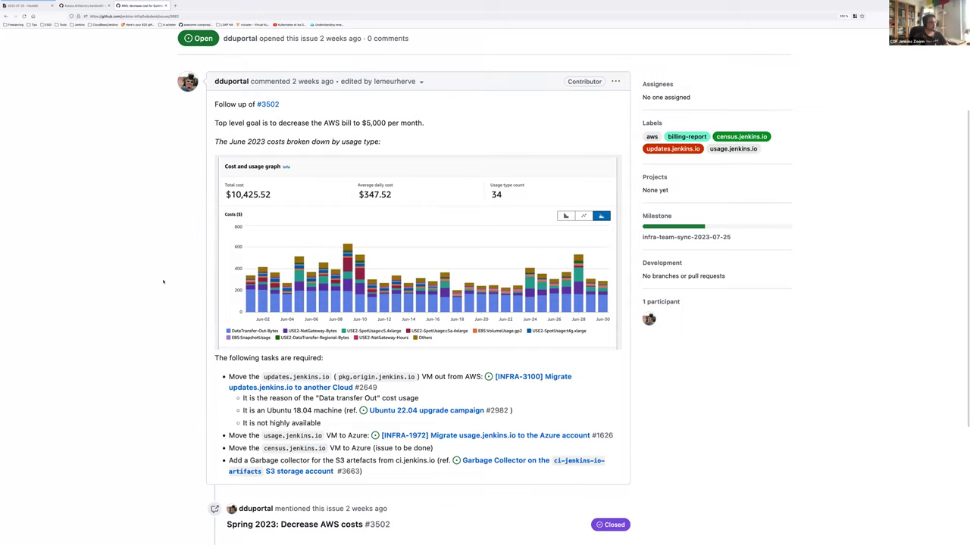
{"action": "scroll", "coordinate": [123, 249], "scroll_direction": "down", "scroll_amount": 5}
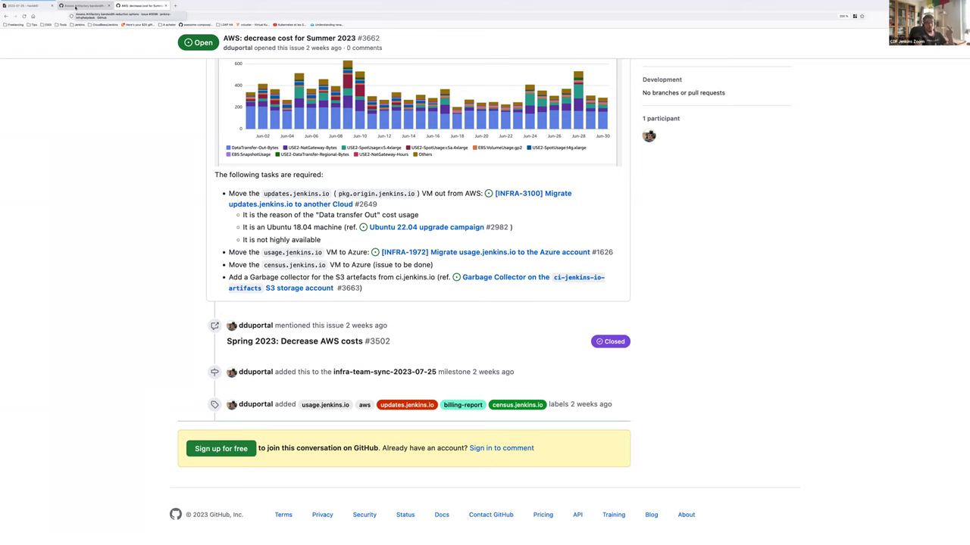
{"action": "mouse_move", "coordinate": [76, 1]}
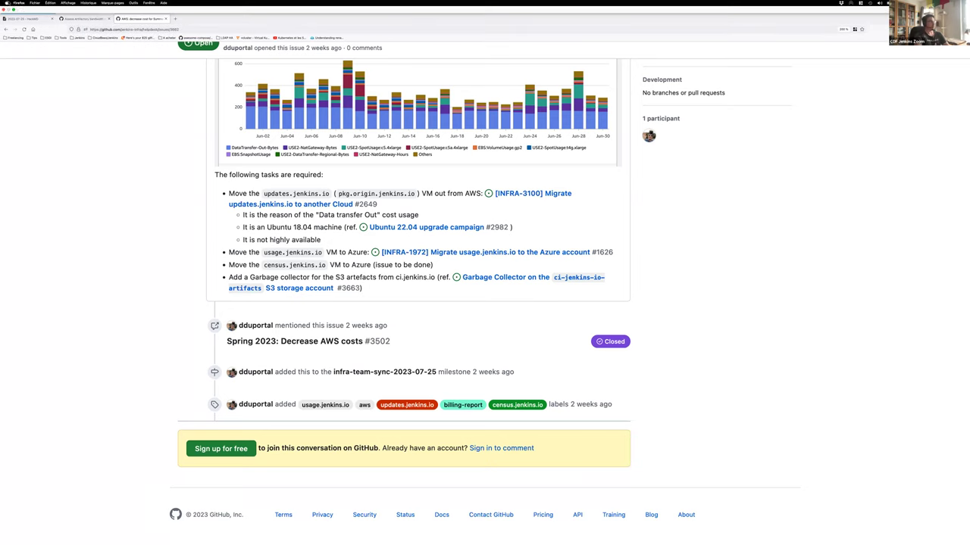
{"action": "left_click", "coordinate": [23, 18]}
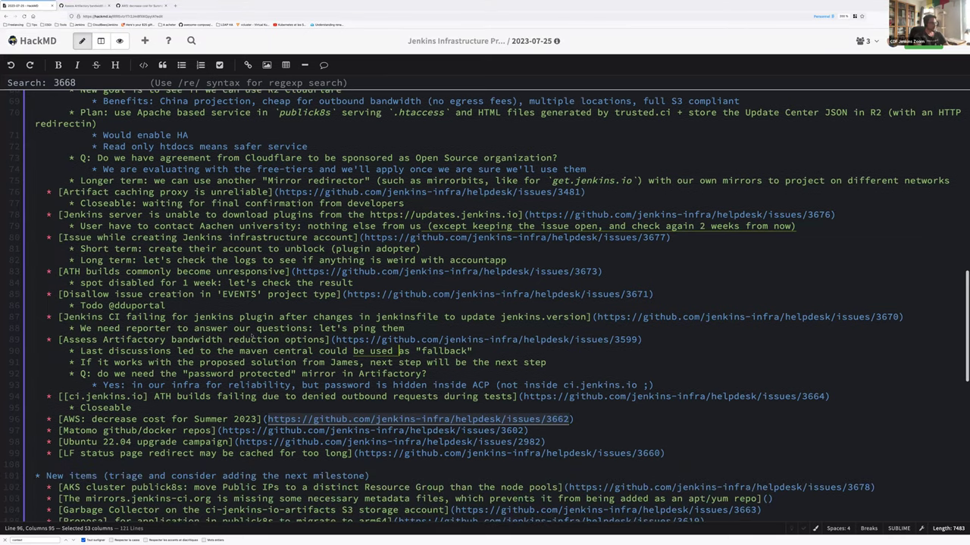
{"action": "scroll", "coordinate": [251, 337], "scroll_direction": "down", "scroll_amount": 2}
{"action": "key", "text": "End"}
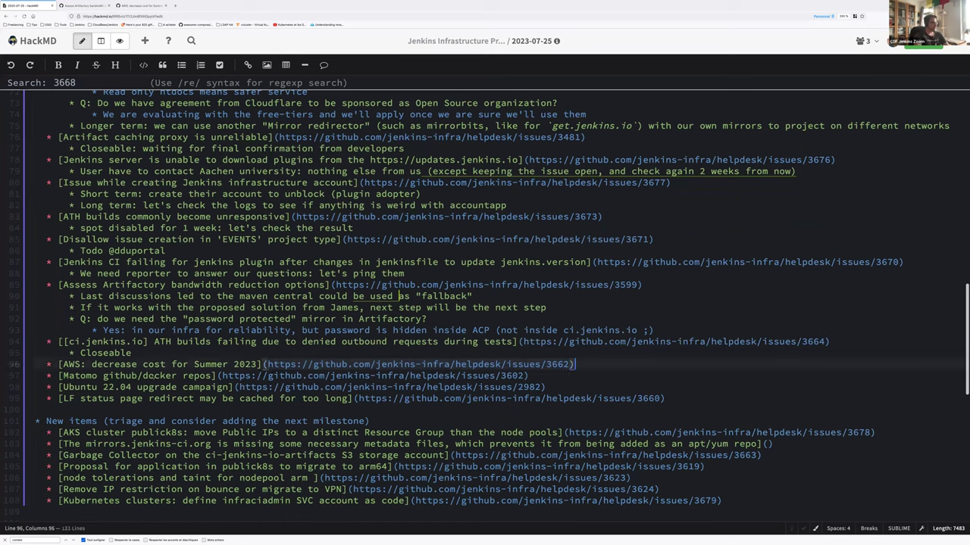
{"action": "key", "text": "Down"}
{"action": "key", "text": "ctrl+l"}
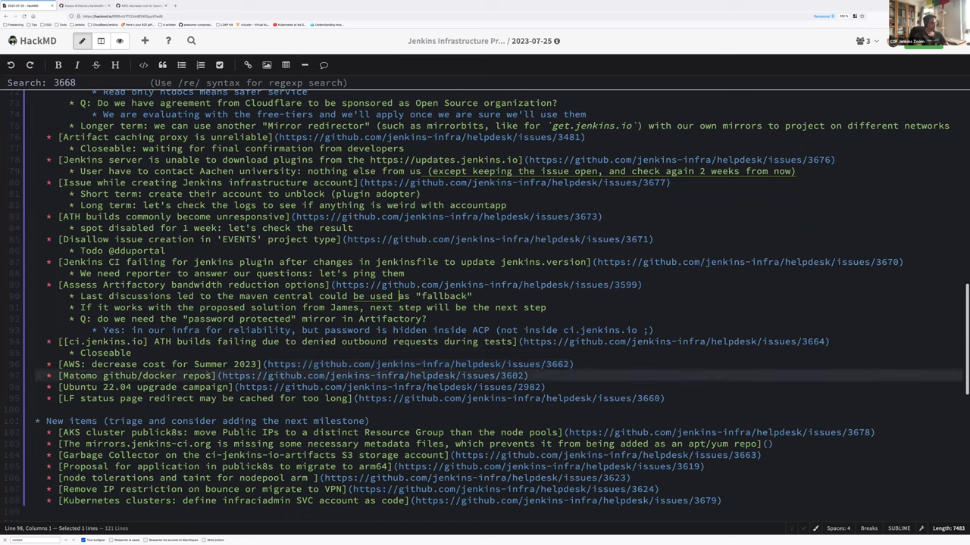
{"action": "left_click", "coordinate": [220, 376]}
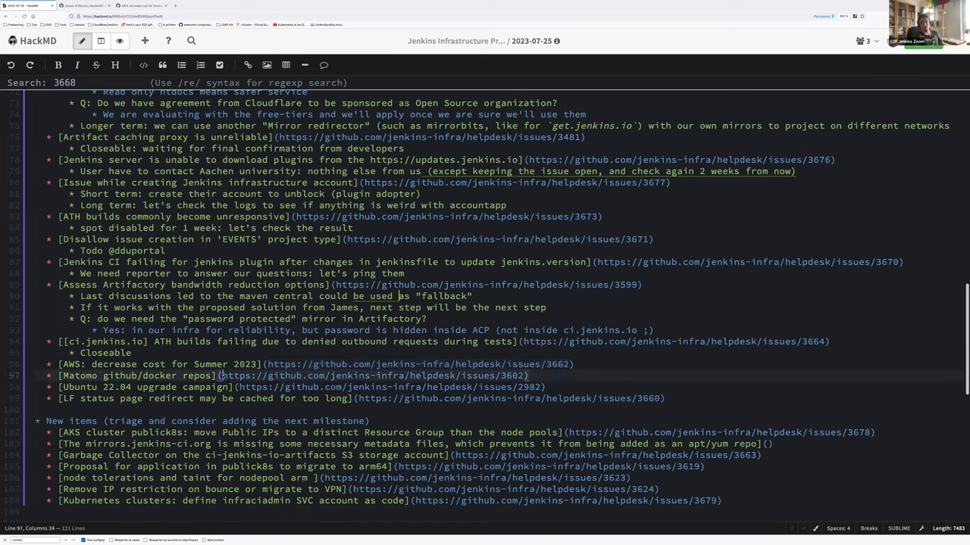
{"action": "left_click_drag", "start_coordinate": [220, 376], "coordinate": [527, 375]}
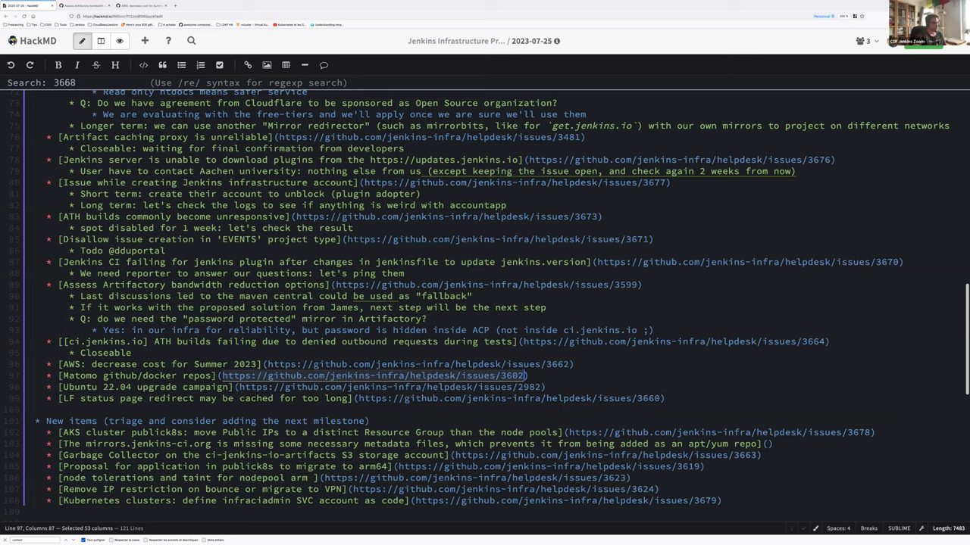
{"action": "left_click", "coordinate": [119, 387]}
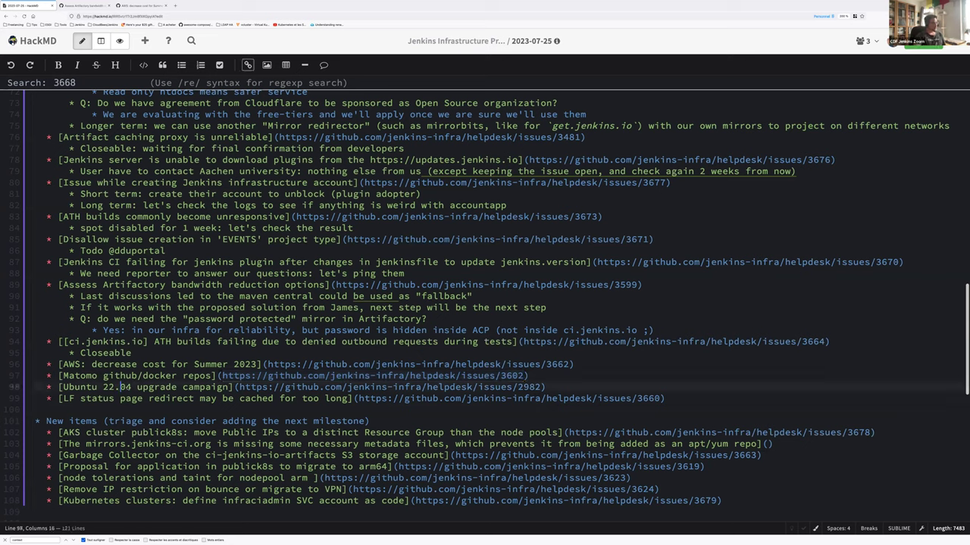
{"action": "triple_click", "coordinate": [134, 387]}
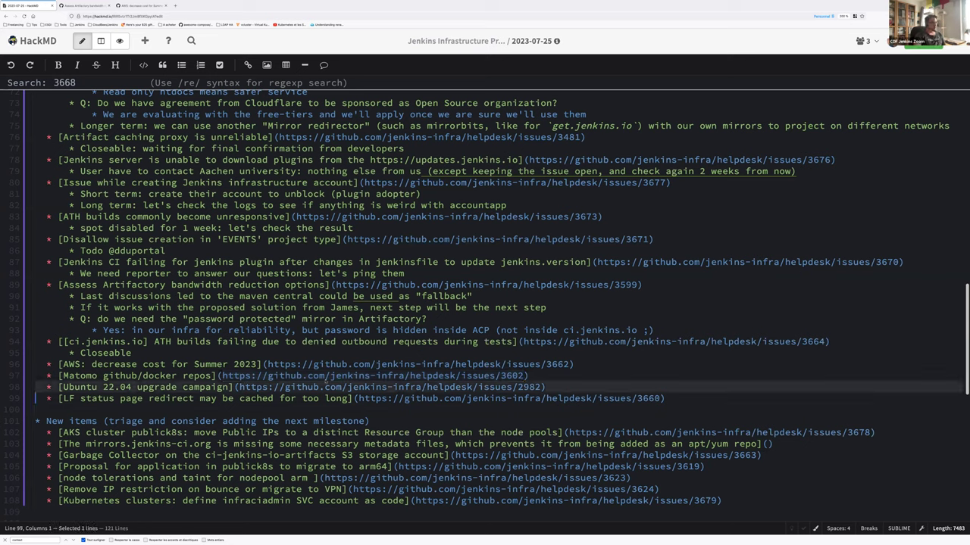
{"action": "left_click", "coordinate": [559, 387]}
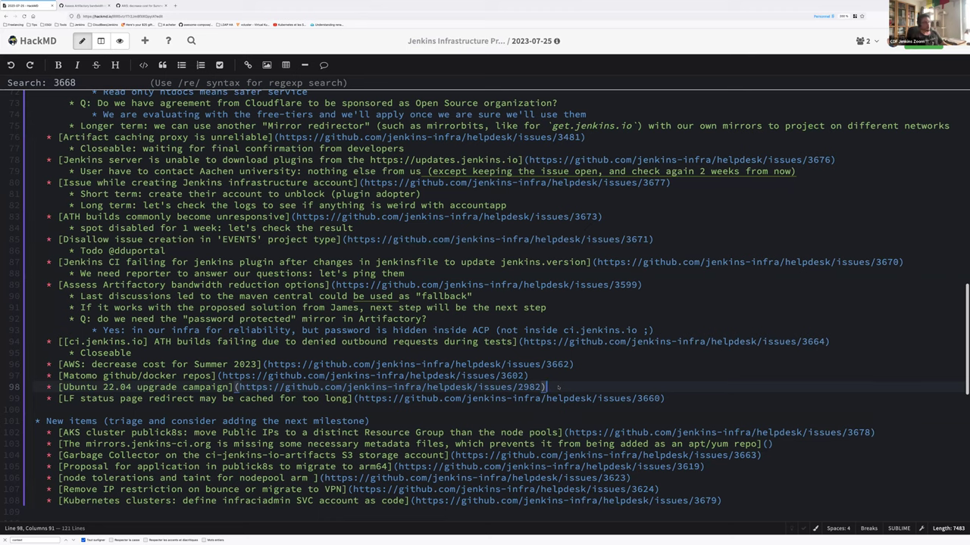
- Add the indented sub-bullet 'VM pkg is the next priority' under the Ubuntu 22.04 item
{"action": "key", "text": "Return"}
{"action": "key", "text": "Tab"}
{"action": "type", "text": "VM "}
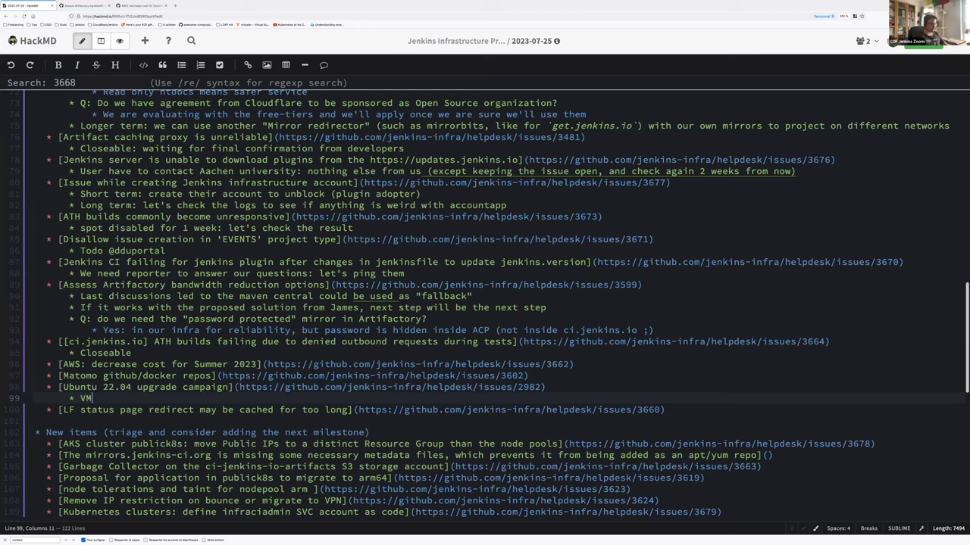
{"action": "type", "text": "pkg"}
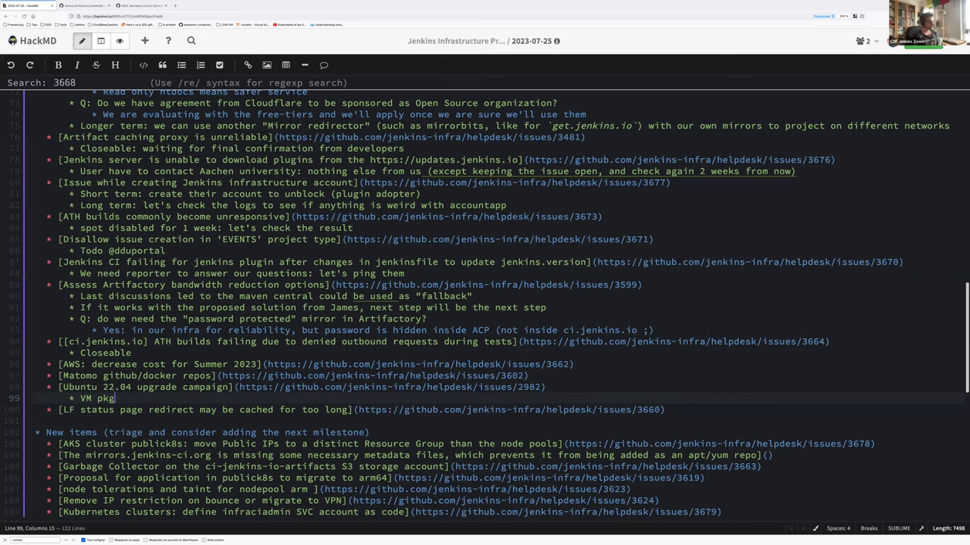
{"action": "type", "text": "is the next priority"}
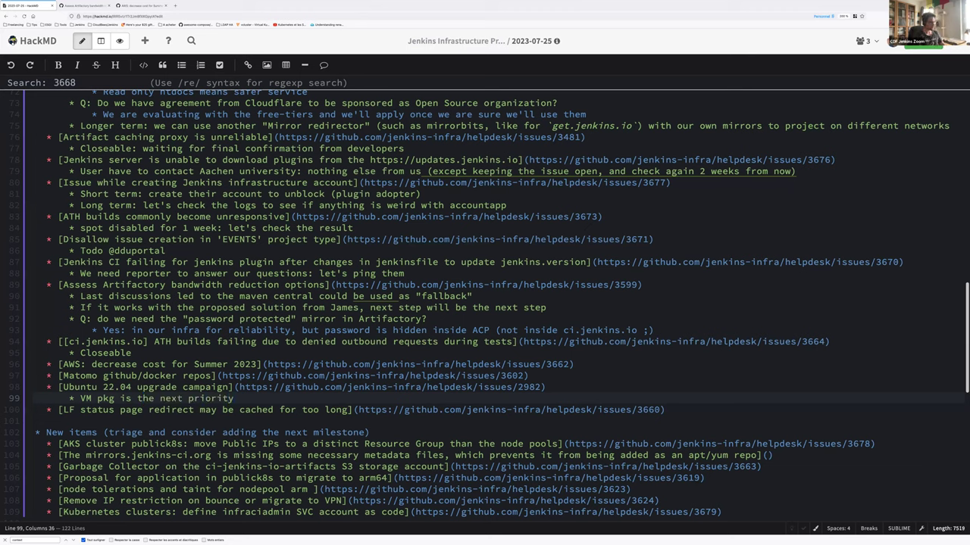
{"action": "key", "text": "Return"}
{"action": "key", "text": "Tab"}
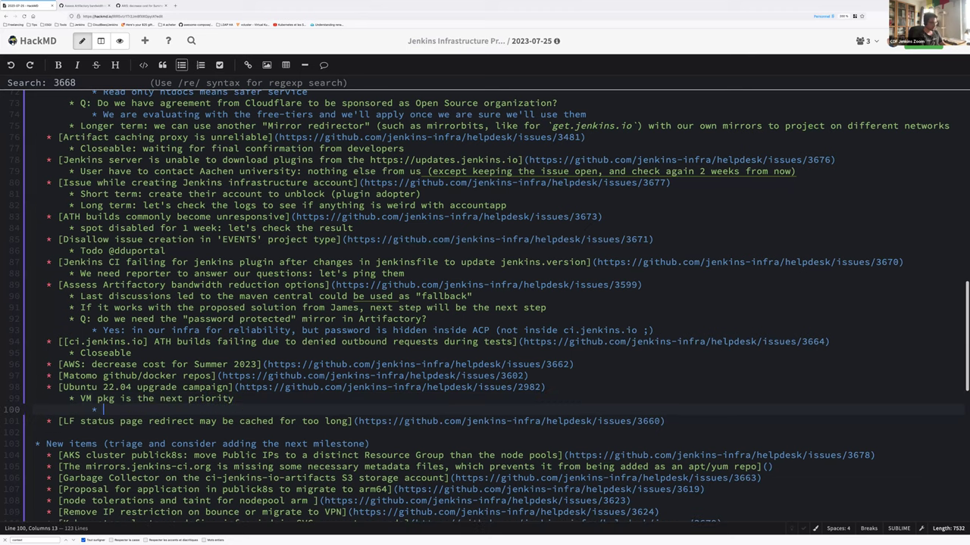
{"action": "type", "text": "update.jenkins.io ser"}
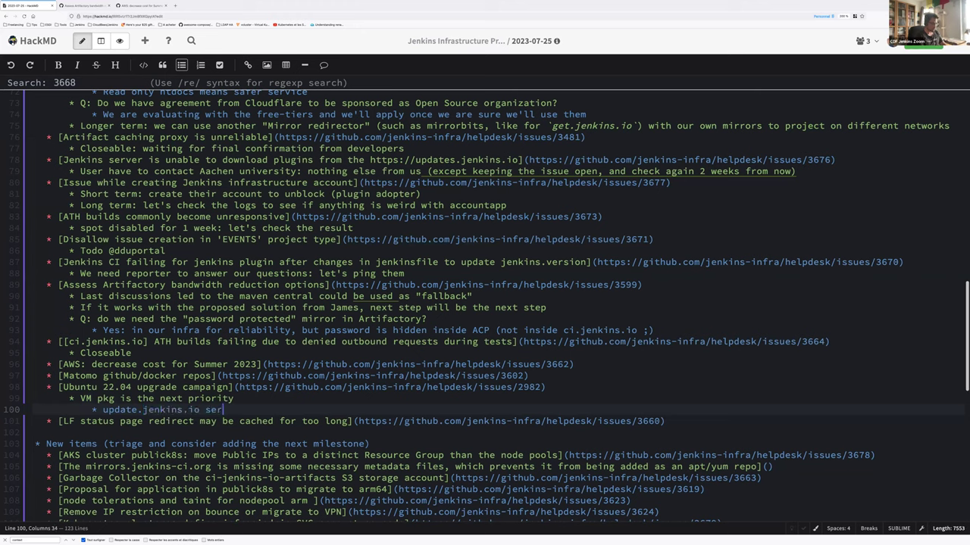
{"action": "type", "text": "vice by @herv"}
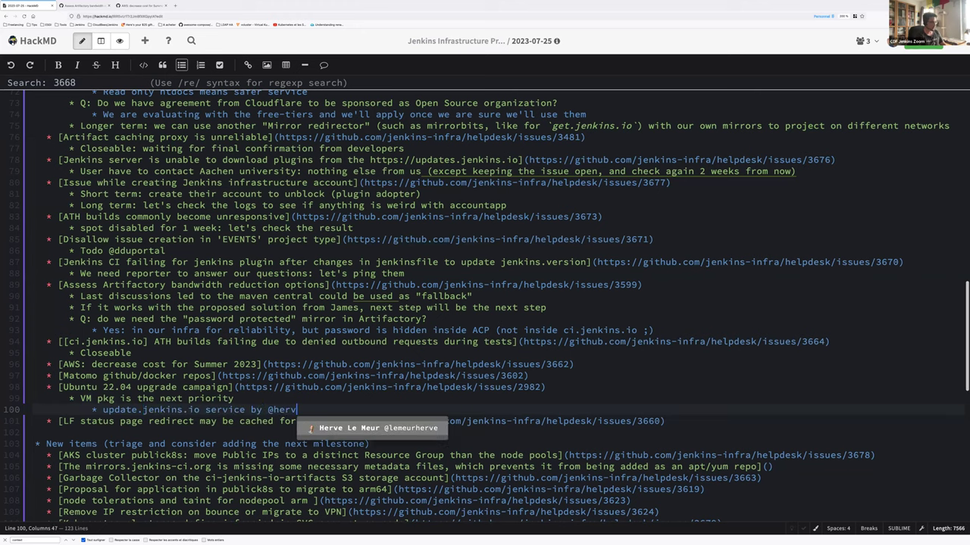
{"action": "key", "text": "Return"}
{"action": "key", "text": "Return"}
{"action": "type", "text": "pkg.origin"}
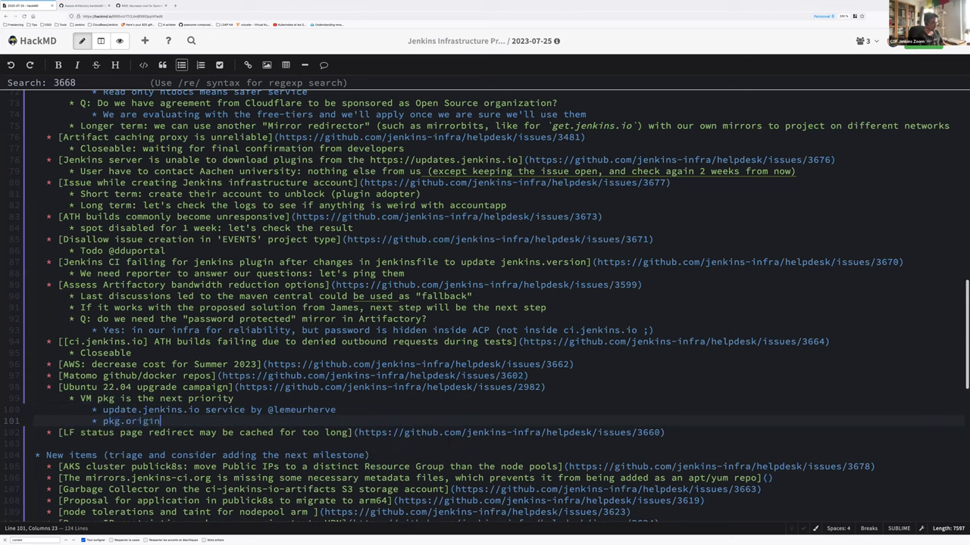
{"action": "type", "text": ".jenkins.io by @dduportal"}
- Select the LF status page issue URL on the next item
{"action": "key", "text": "Down"}
{"action": "key", "text": "Right"}
{"action": "key", "text": "Right"}
{"action": "key", "text": "Right"}
{"action": "key", "text": "Right"}
{"action": "key", "text": "Right"}
{"action": "key", "text": "Right"}
{"action": "key", "text": "Right"}
{"action": "key", "text": "Right"}
{"action": "key", "text": "Right"}
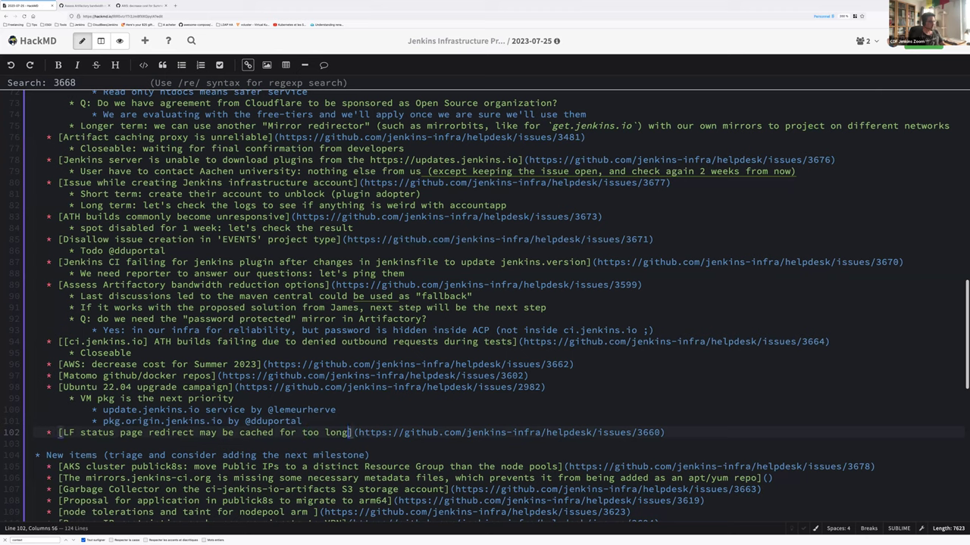
{"action": "key", "text": "shift+End"}
{"action": "key", "text": "shift+Left"}
{"action": "key", "text": "Right"}
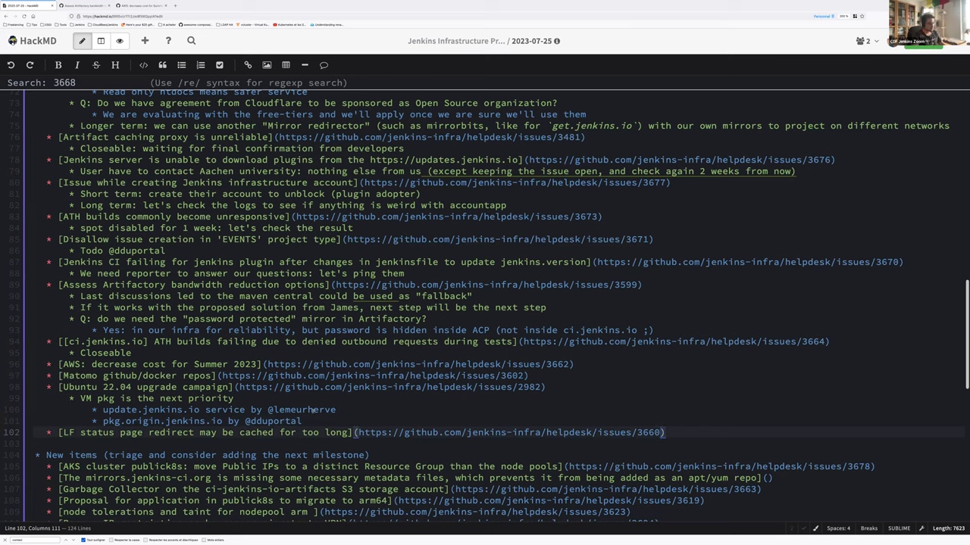
- Open the LF status page issue #3660 URL in a new browser tab
{"action": "left_click", "coordinate": [356, 432]}
{"action": "left_click_drag", "start_coordinate": [356, 433], "coordinate": [660, 433]}
{"action": "key", "text": "ctrl+c"}
{"action": "key", "text": "ctrl+t"}
{"action": "key", "text": "ctrl+v"}
{"action": "key", "text": "Return"}
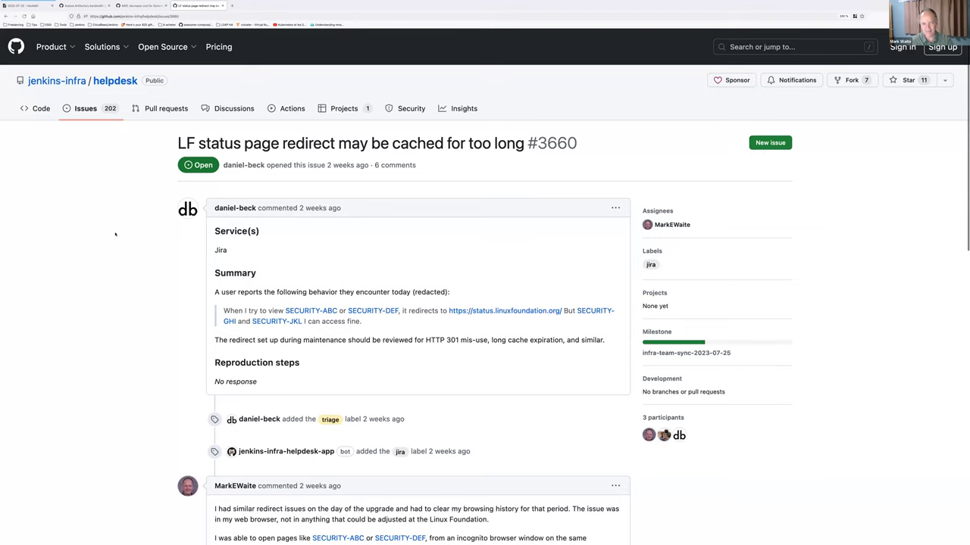
- Read through GitHub issue #3660 on LF status redirect caching, then return to HackMD
{"action": "scroll", "coordinate": [115, 235], "scroll_direction": "down", "scroll_amount": 1}
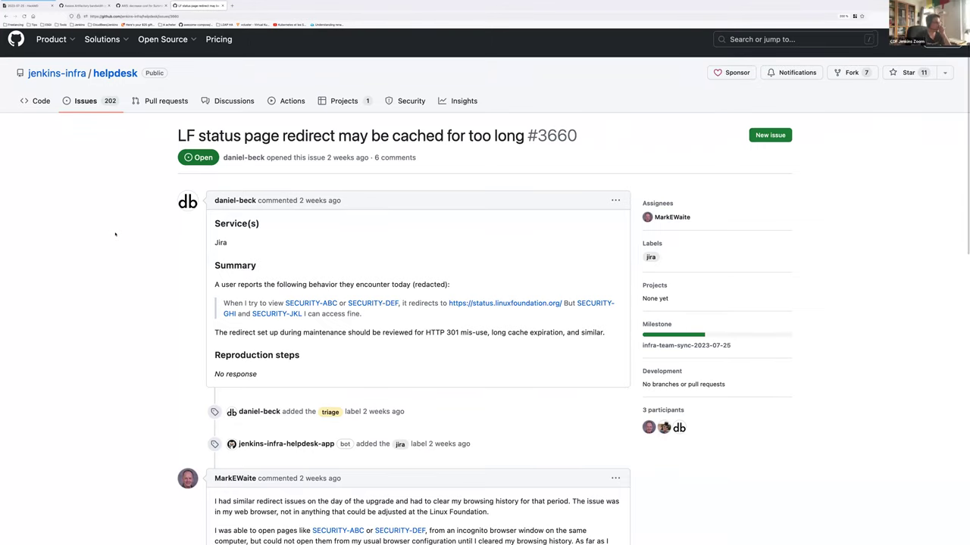
{"action": "scroll", "coordinate": [115, 235], "scroll_direction": "down", "scroll_amount": 3}
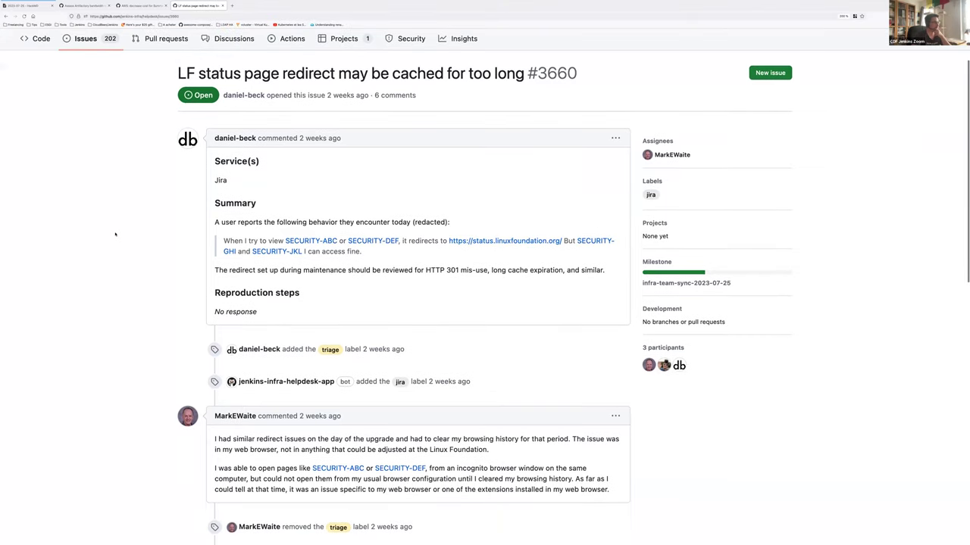
{"action": "scroll", "coordinate": [115, 235], "scroll_direction": "down", "scroll_amount": 3}
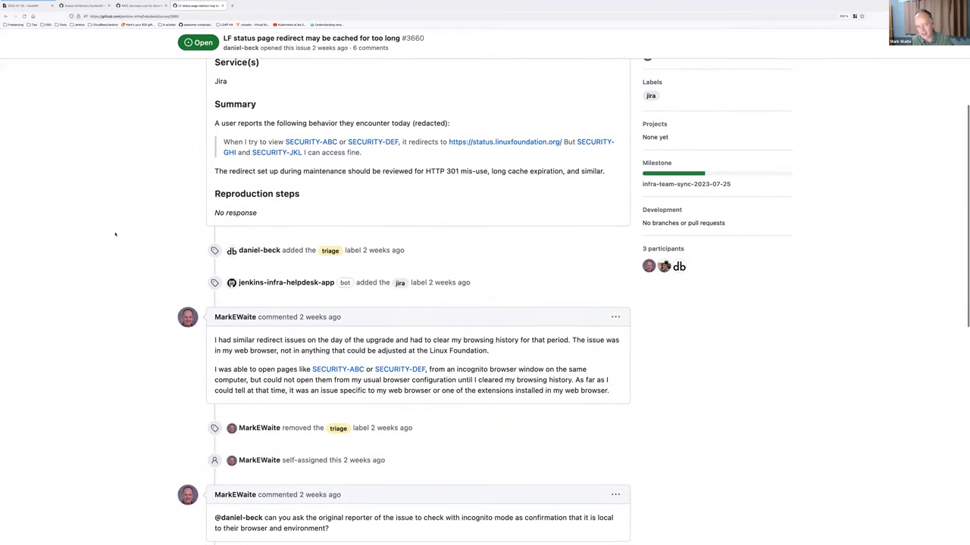
{"action": "scroll", "coordinate": [116, 235], "scroll_direction": "down", "scroll_amount": 2}
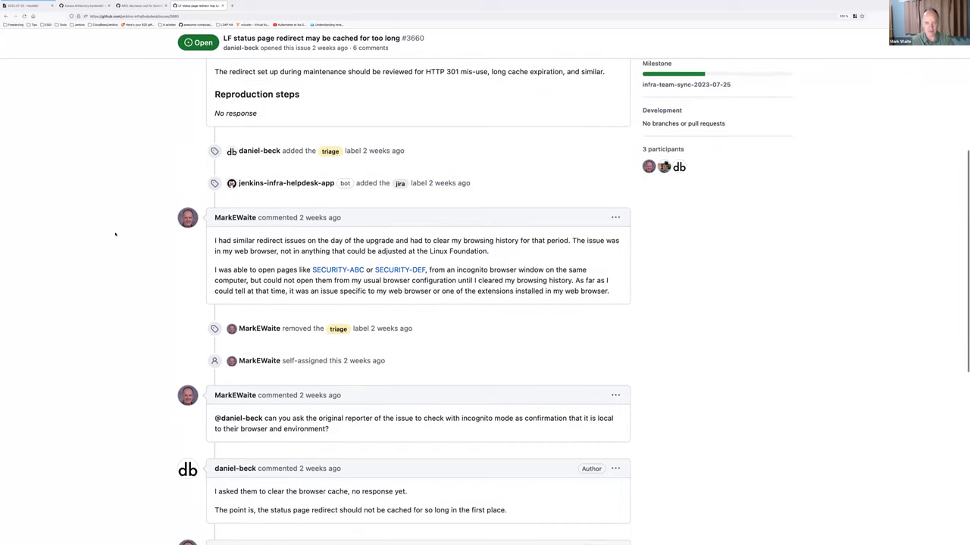
{"action": "scroll", "coordinate": [115, 235], "scroll_direction": "down", "scroll_amount": 9}
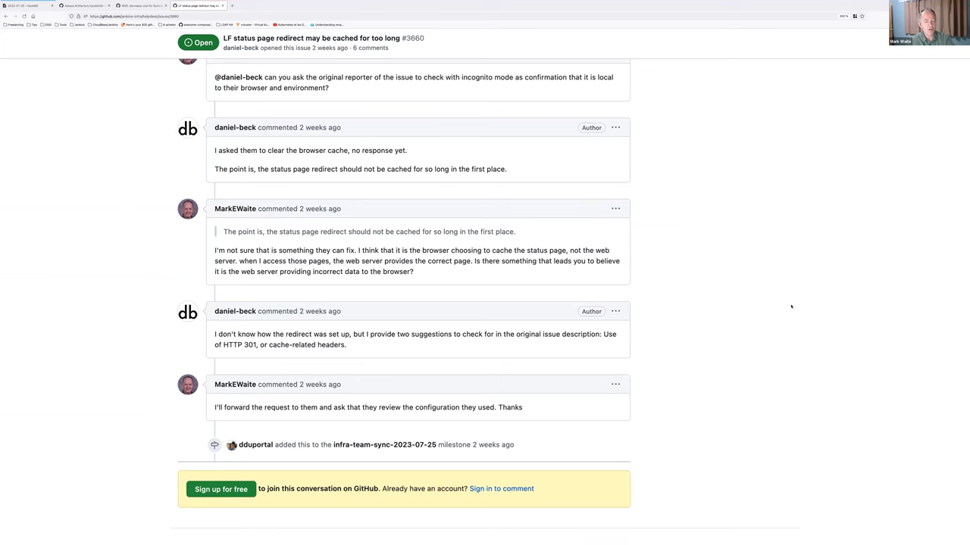
{"action": "scroll", "coordinate": [791, 250], "scroll_direction": "up", "scroll_amount": 20}
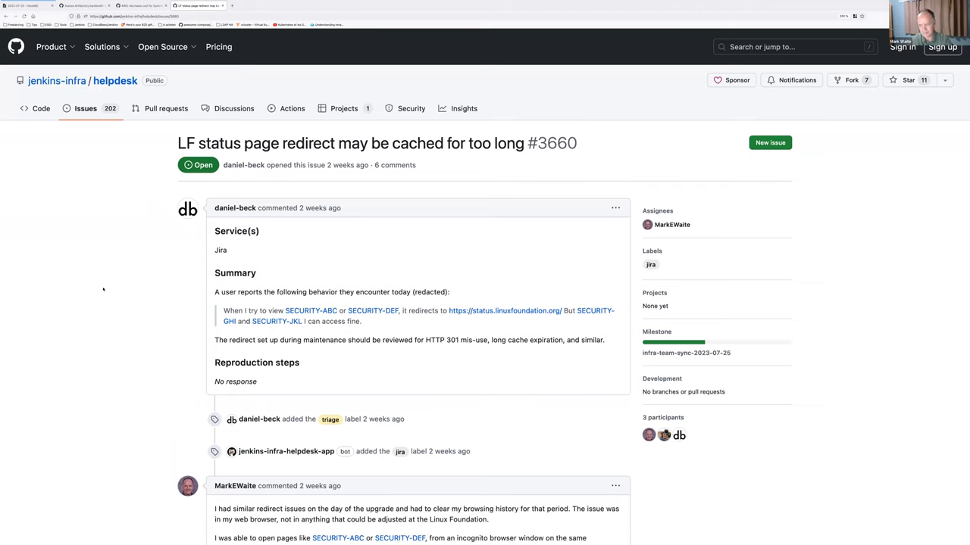
{"action": "scroll", "coordinate": [85, 223], "scroll_direction": "down", "scroll_amount": 15}
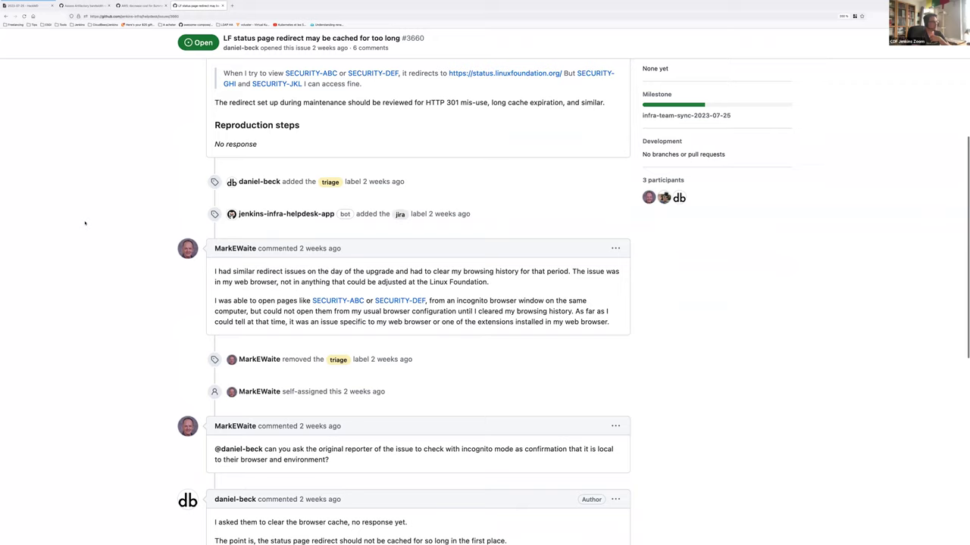
{"action": "scroll", "coordinate": [85, 222], "scroll_direction": "up", "scroll_amount": 15}
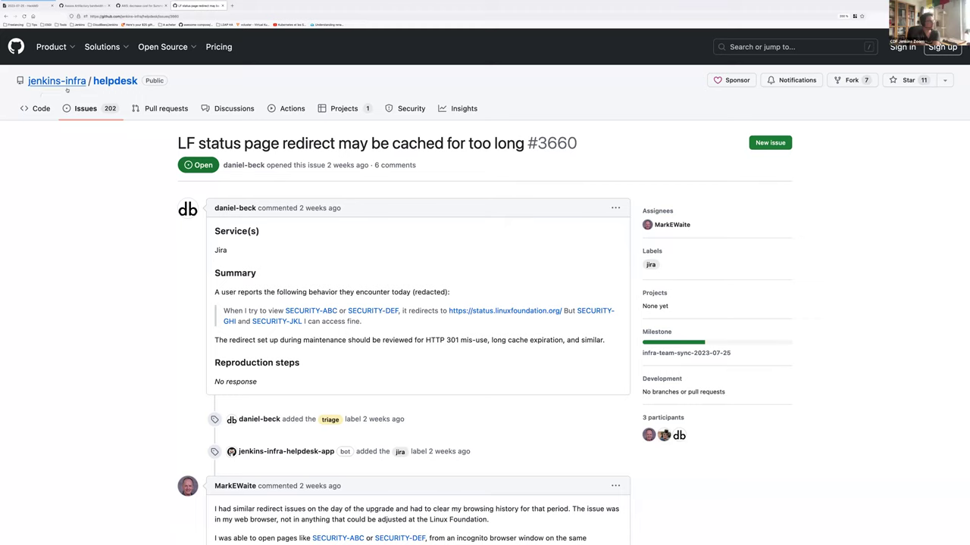
{"action": "left_click", "coordinate": [26, 5]}
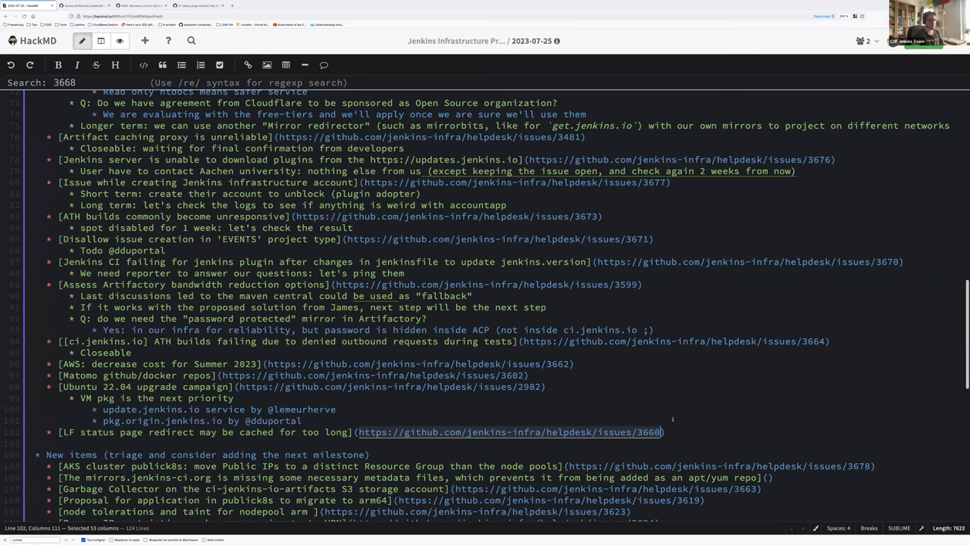
- Under the LF status redirect item, add a sub-bullet mentioning the assignee with 'takes care of it'
{"action": "key", "text": "Return"}
{"action": "key", "text": "Tab"}
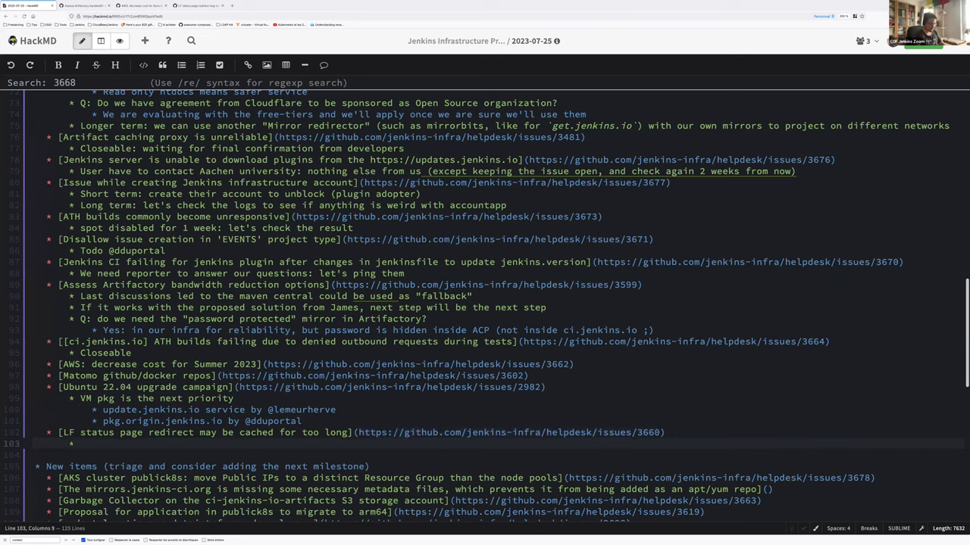
{"action": "type", "text": "@en3hD3iMRx6_6IXLNY0Rag"}
{"action": "key", "text": "Return"}
{"action": "type", "text": "t"}
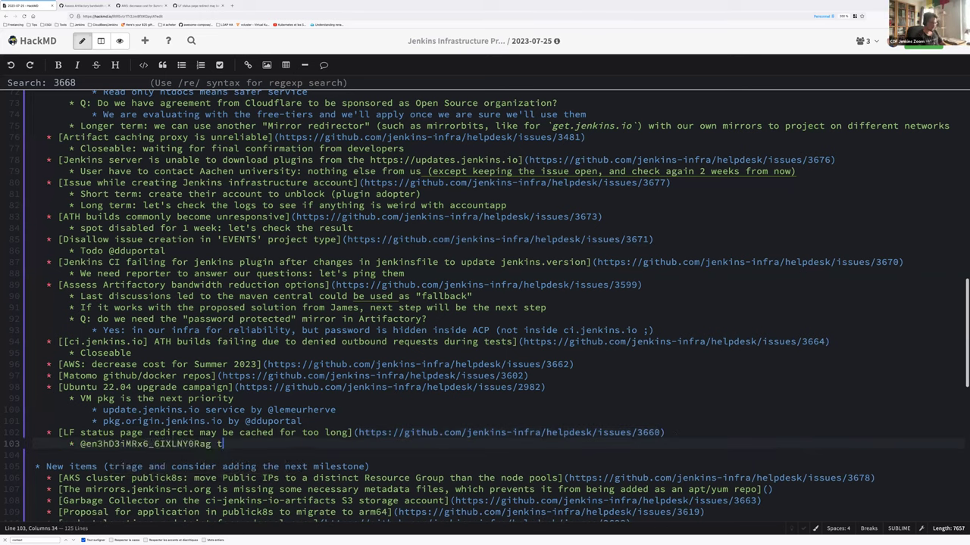
{"action": "type", "text": "akes care of"}
{"action": "type", "text": "it"}
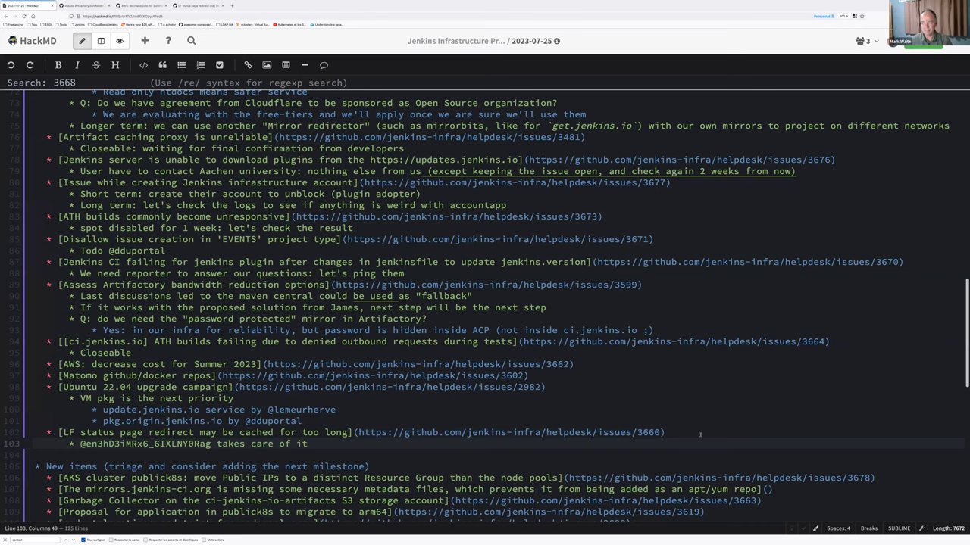
{"action": "scroll", "coordinate": [727, 438], "scroll_direction": "down", "scroll_amount": 3}
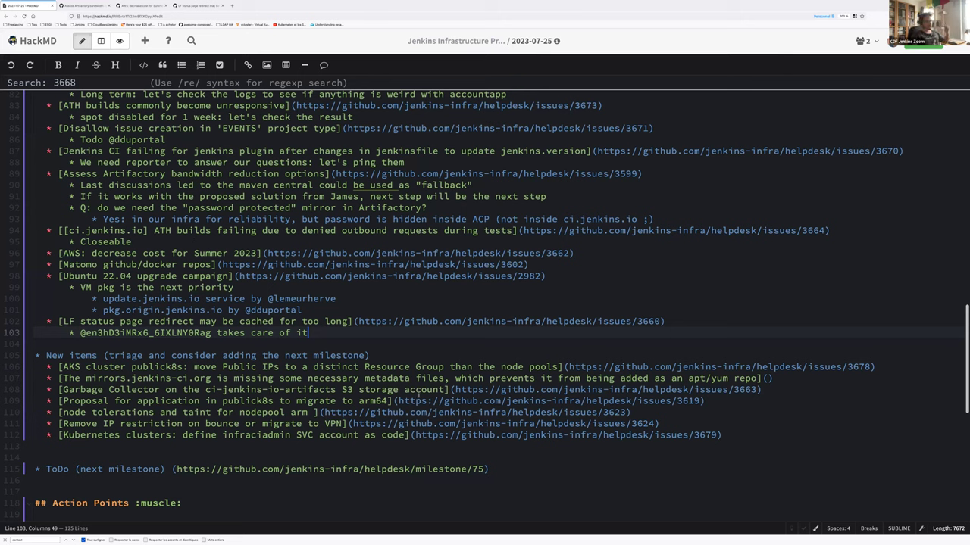
{"action": "left_click", "coordinate": [565, 367]}
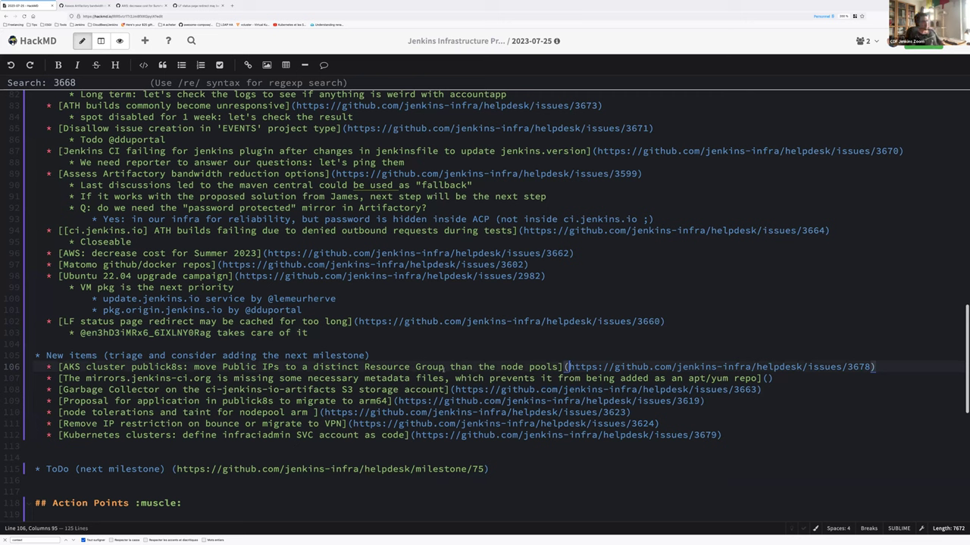
- Replace the AKS cluster item's issue link with the issue 3660 URL
{"action": "left_click_drag", "start_coordinate": [223, 367], "coordinate": [279, 367]}
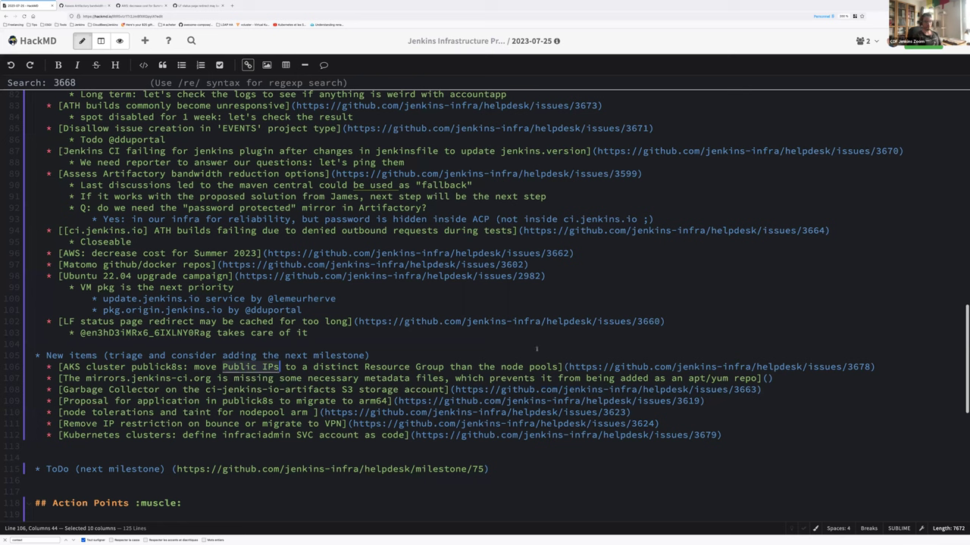
{"action": "left_click", "coordinate": [565, 367]}
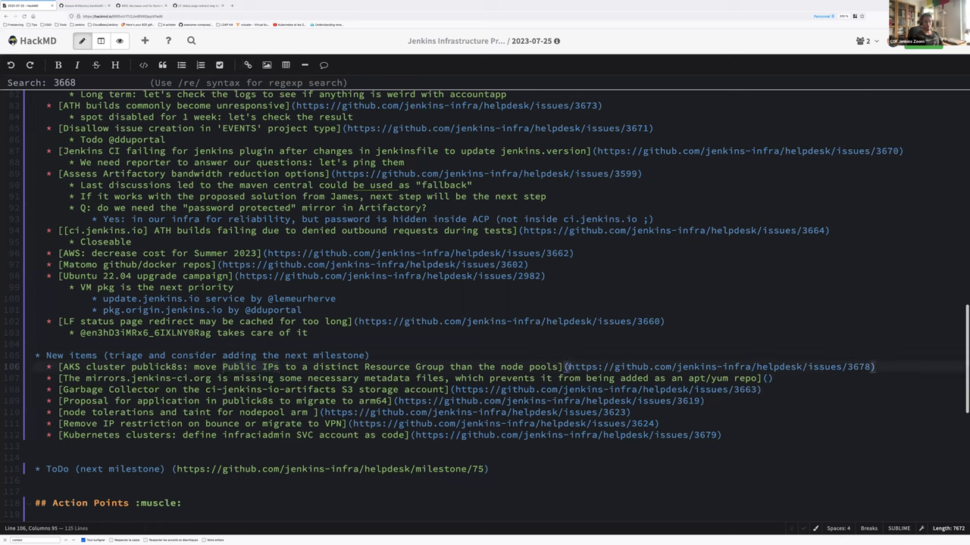
{"action": "left_click_drag", "start_coordinate": [566, 367], "coordinate": [872, 366]}
{"action": "type", "text": "https://github.com/jenkins-infra/helpdesk/issues/3660"}
{"action": "left_click_drag", "start_coordinate": [568, 367], "coordinate": [873, 366]}
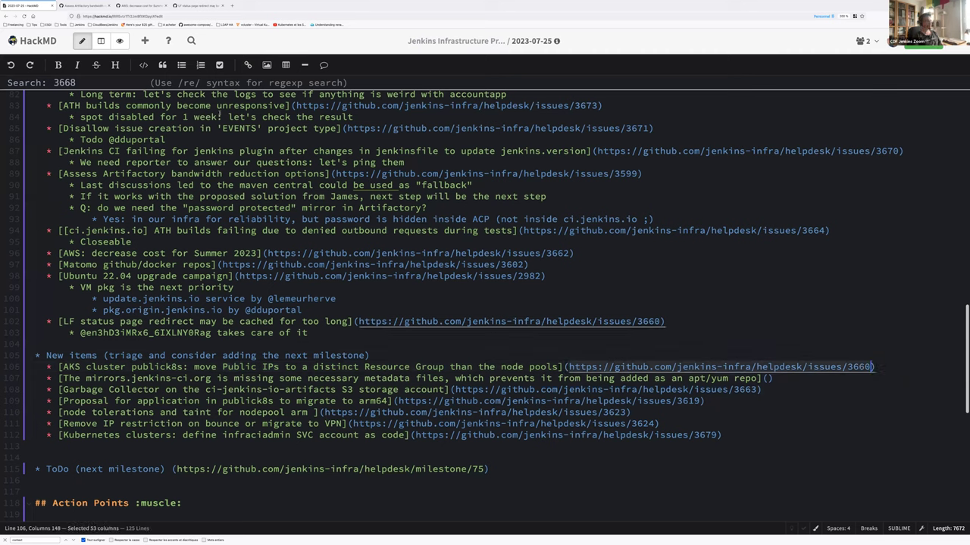
{"action": "key", "text": "ctrl+Tab"}
- Close the Artifactory and AWS issue tabs and reopen #3660 in the Personnel container
{"action": "key", "text": "ctrl+w"}
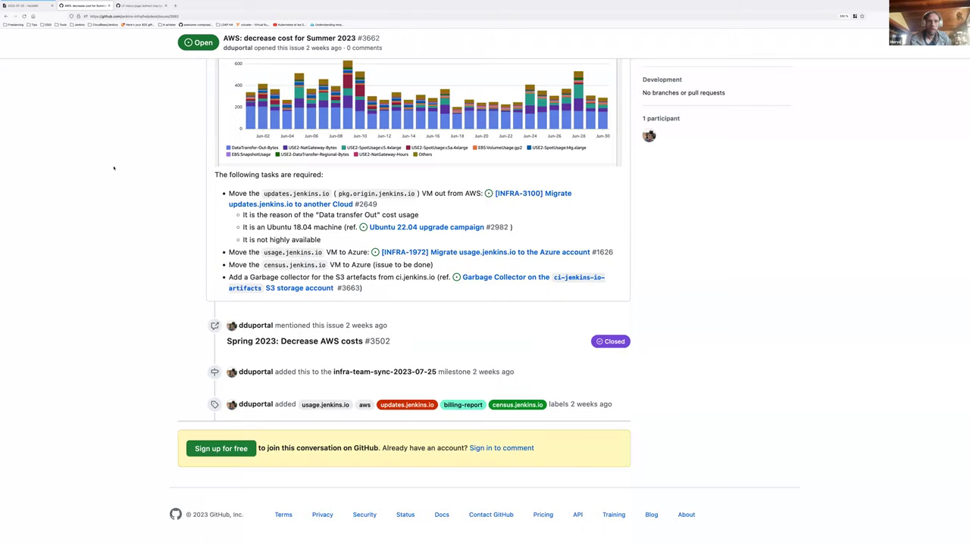
{"action": "key", "text": "ctrl+w"}
{"action": "left_click", "coordinate": [102, 16]}
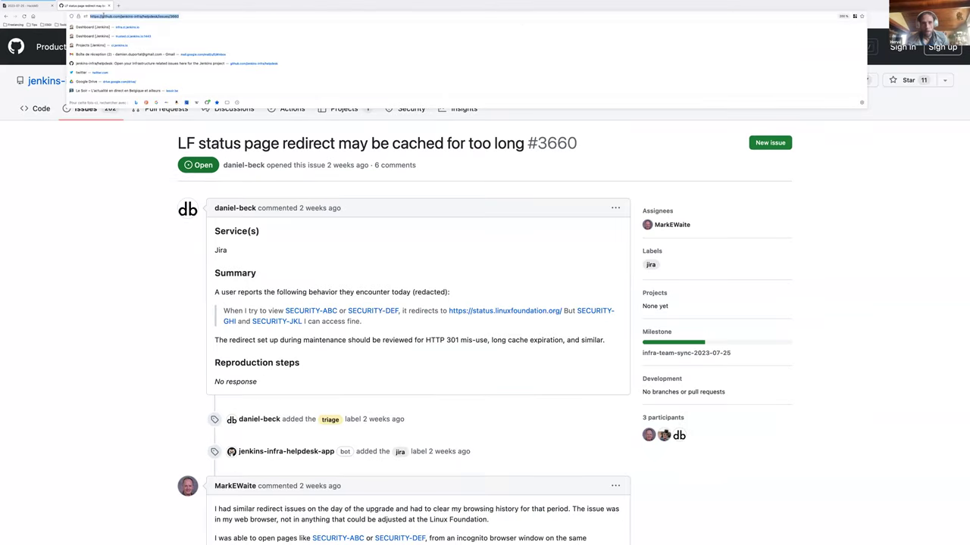
{"action": "key", "text": "Return"}
{"action": "right_click", "coordinate": [97, 6]}
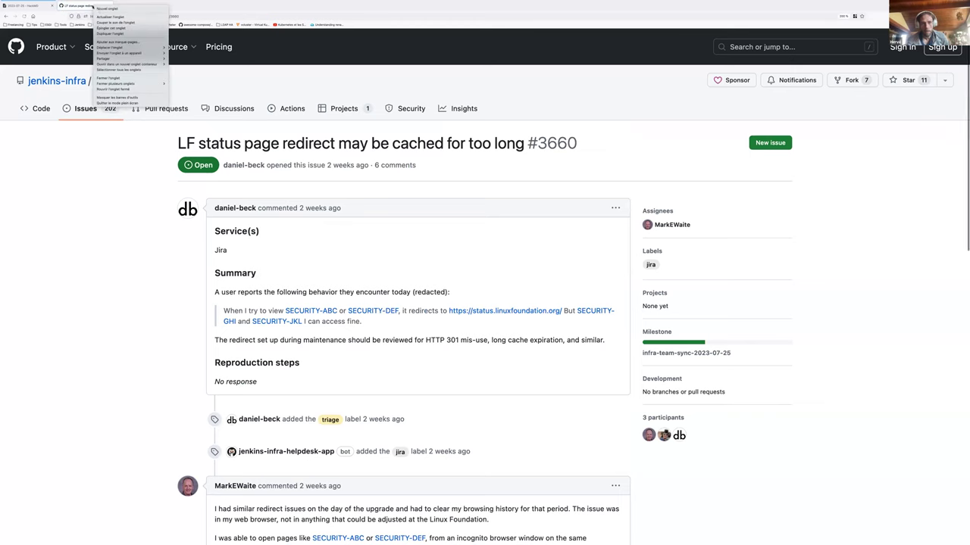
{"action": "mouse_move", "coordinate": [133, 63]}
{"action": "left_click", "coordinate": [182, 64]}
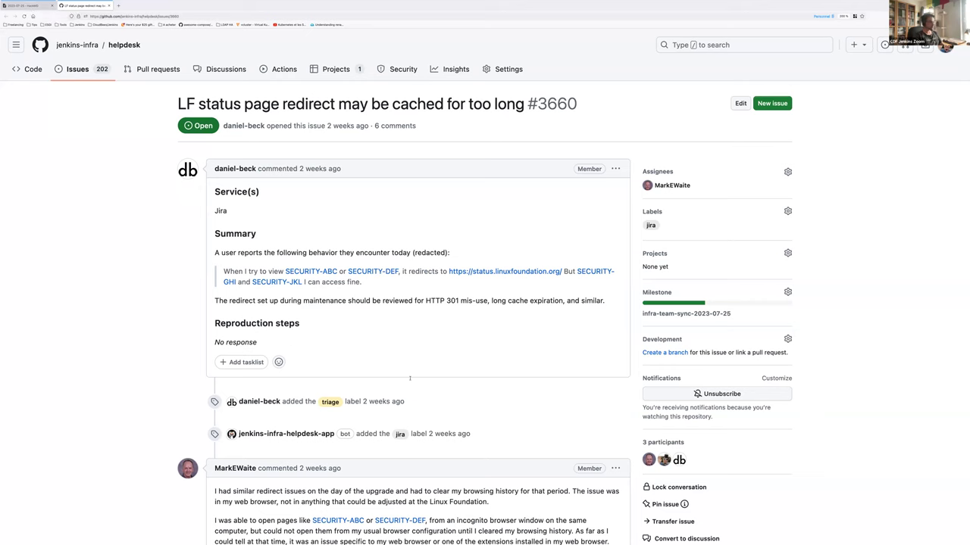
{"action": "key", "text": "ctrl+Page_Up"}
{"action": "scroll", "coordinate": [235, 406], "scroll_direction": "down", "scroll_amount": 1}
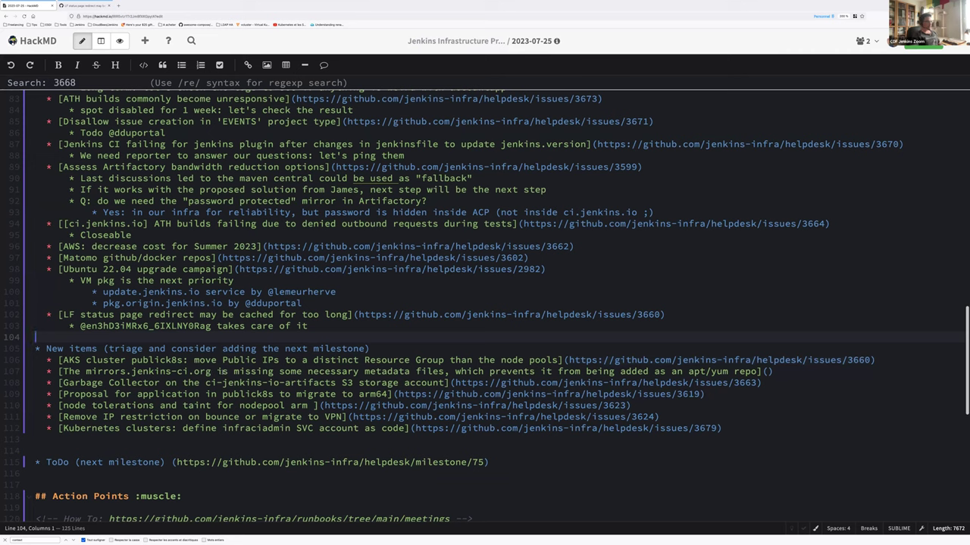
{"action": "triple_click", "coordinate": [264, 370]}
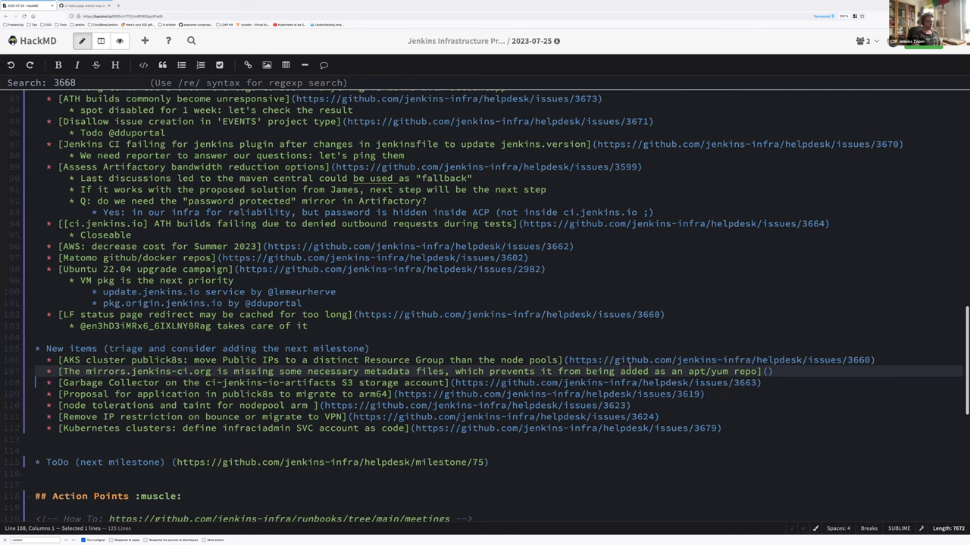
{"action": "left_click", "coordinate": [768, 371]}
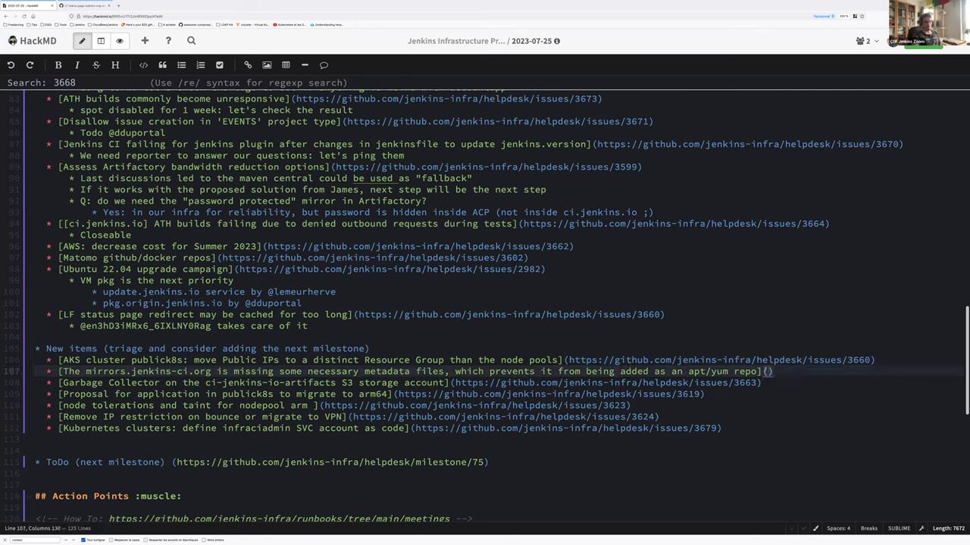
{"action": "triple_click", "coordinate": [491, 371]}
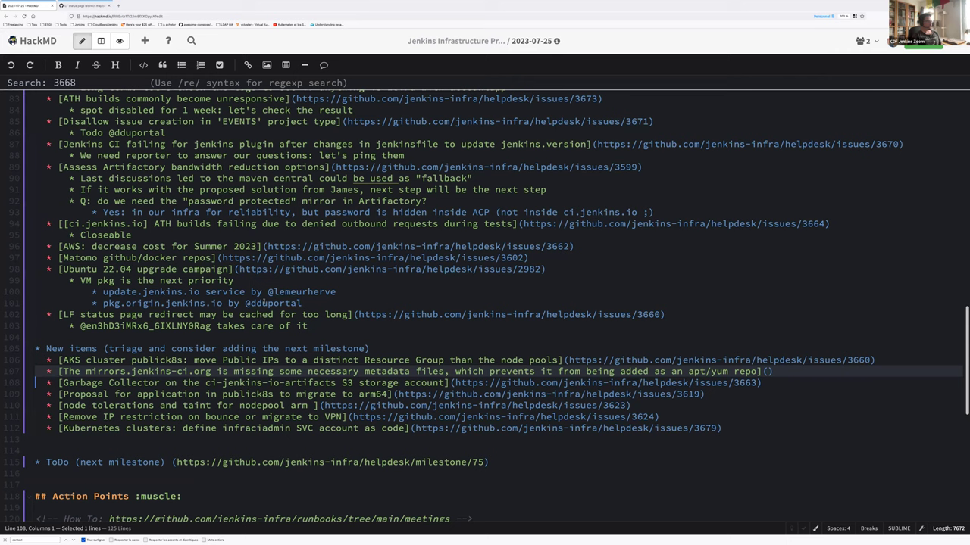
{"action": "triple_click", "coordinate": [176, 302]}
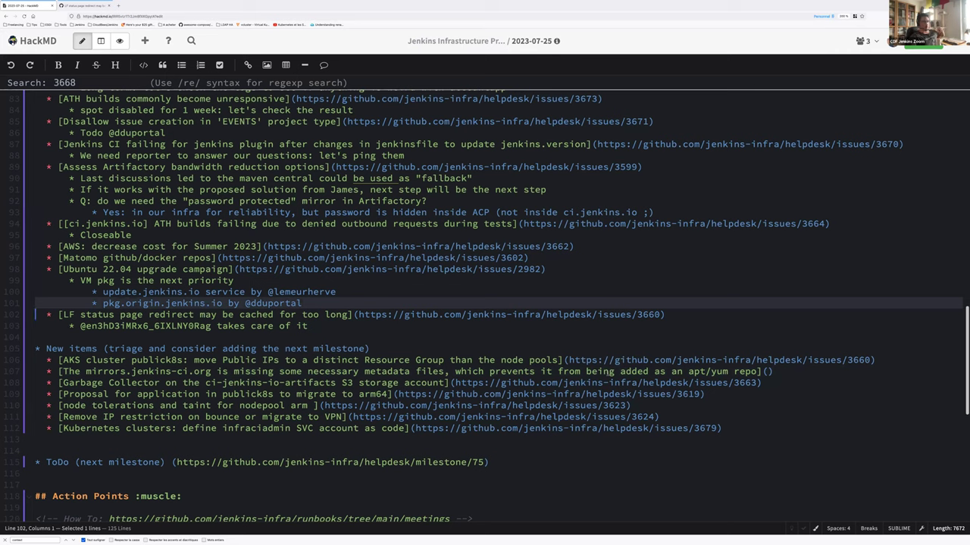
{"action": "triple_click", "coordinate": [227, 372]}
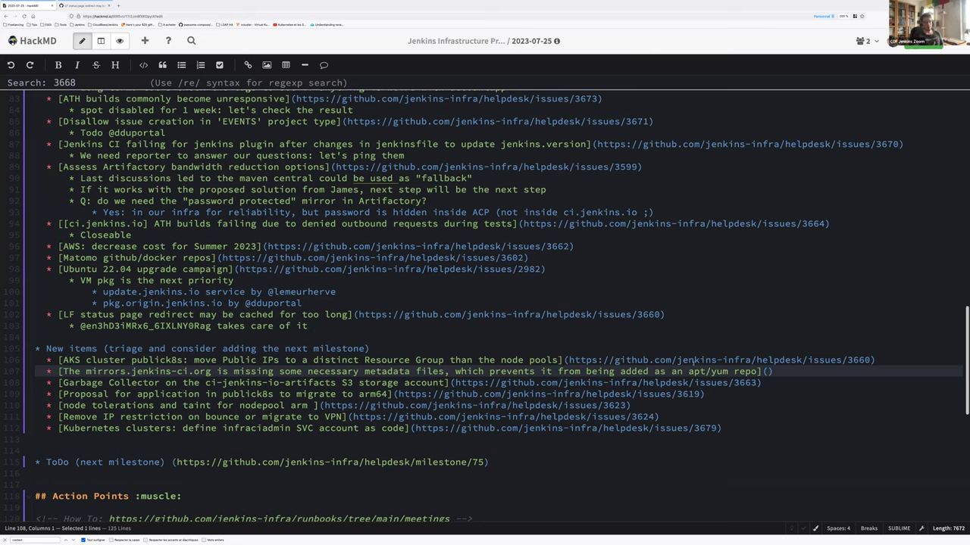
{"action": "left_click_drag", "start_coordinate": [688, 371], "coordinate": [728, 371]}
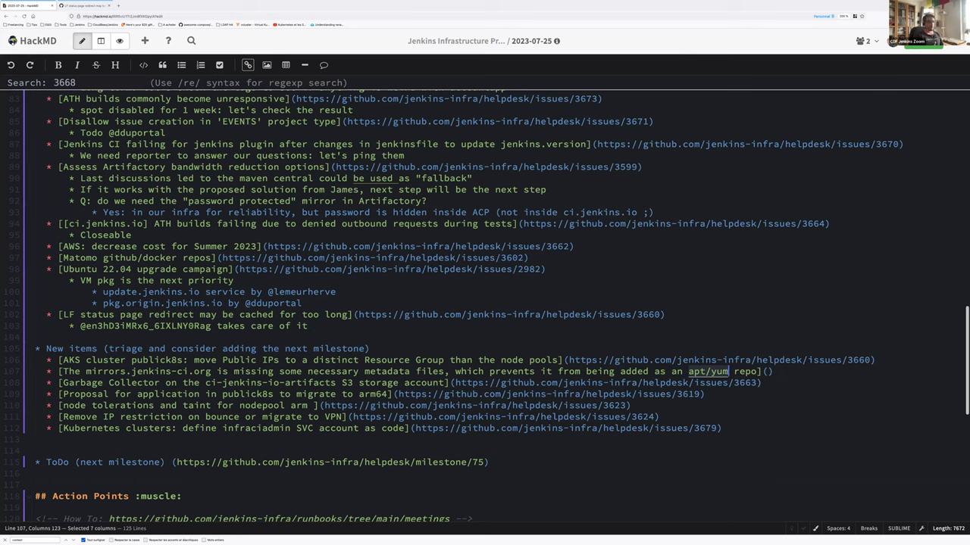
{"action": "key", "text": "ctrl+l"}
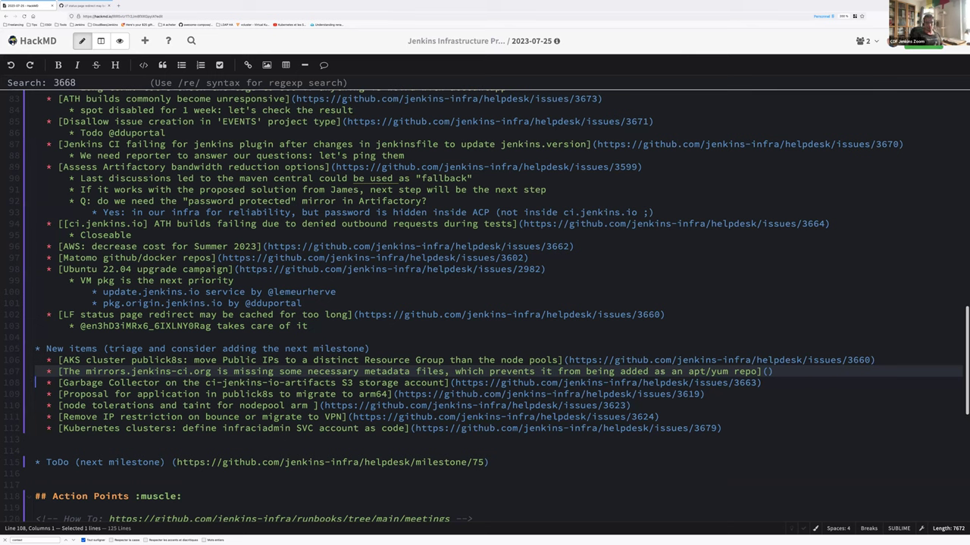
{"action": "left_click", "coordinate": [850, 372]}
{"action": "key", "text": "Return"}
{"action": "key", "text": "Tab"}
{"action": "type", "text": "Comment that it's blocked by the update/pkg operation"}
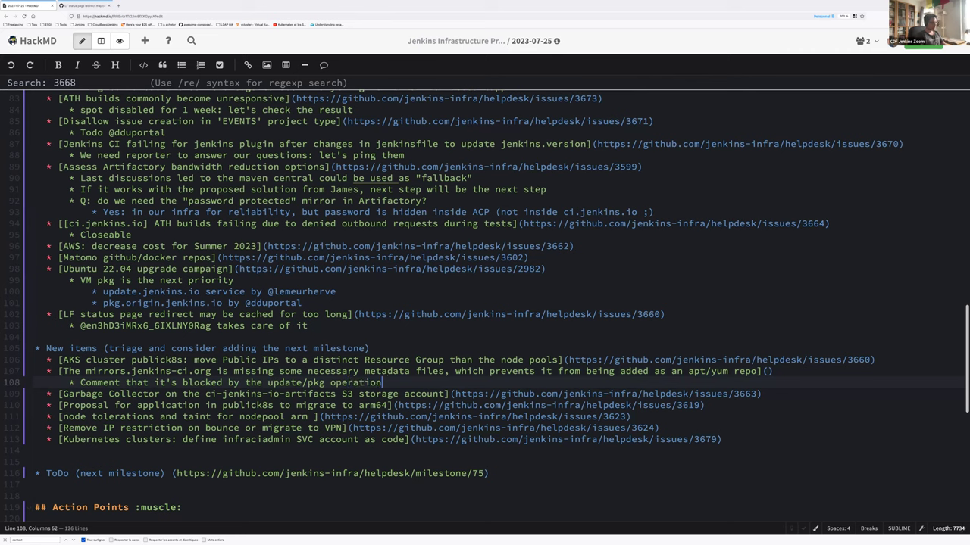
{"action": "left_click", "coordinate": [761, 394]}
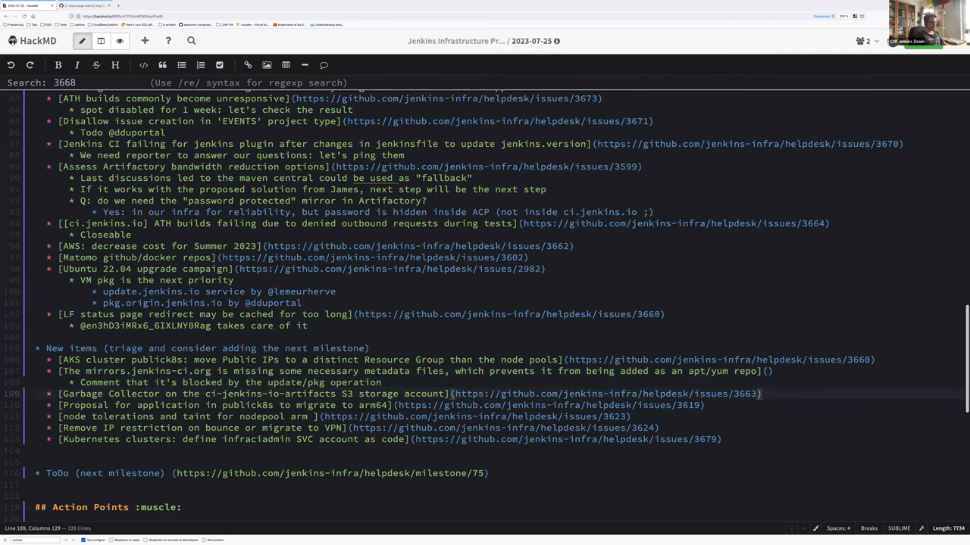
{"action": "key", "text": "Return"}
{"action": "key", "text": "Tab"}
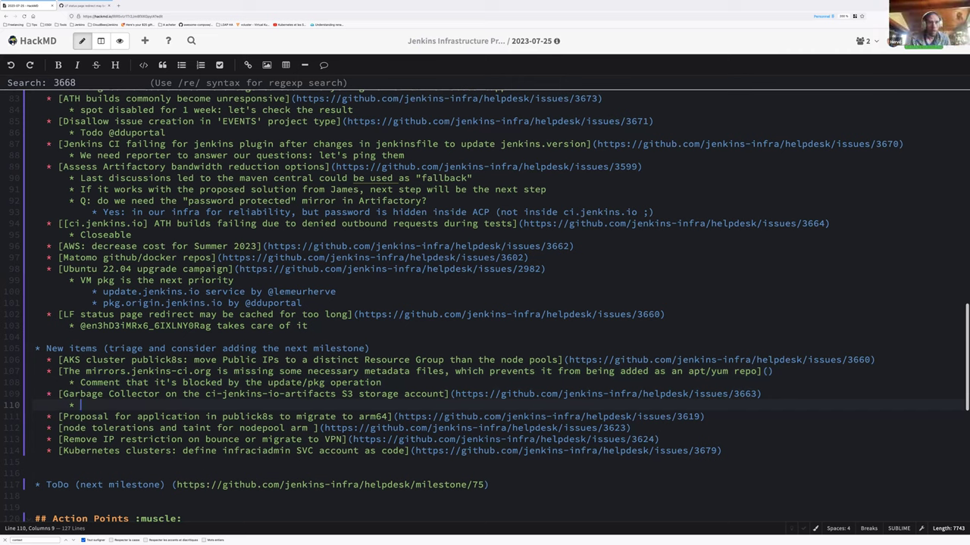
{"action": "left_click", "coordinate": [383, 383]}
{"action": "type", "text": ", then backlog"}
{"action": "left_click", "coordinate": [80, 405]}
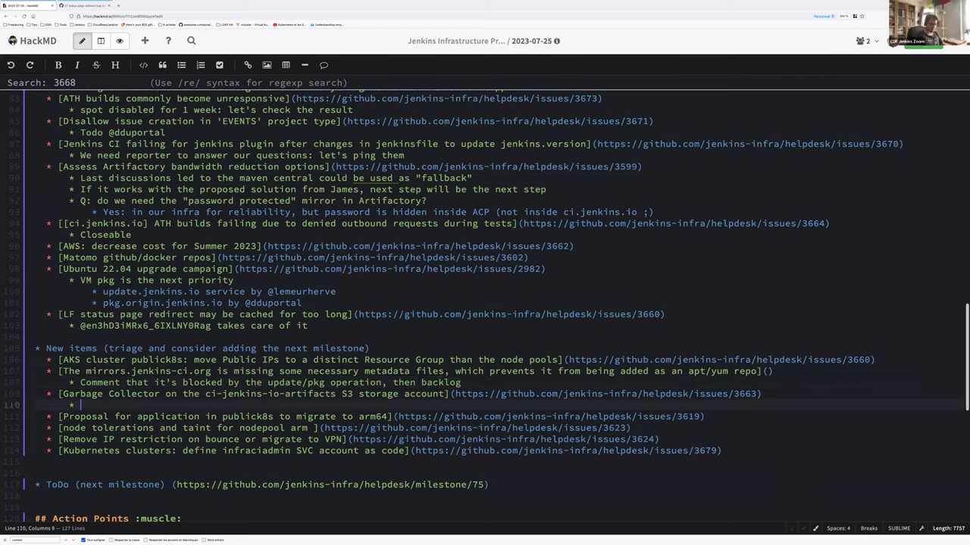
{"action": "type", "text": "Low priority"}
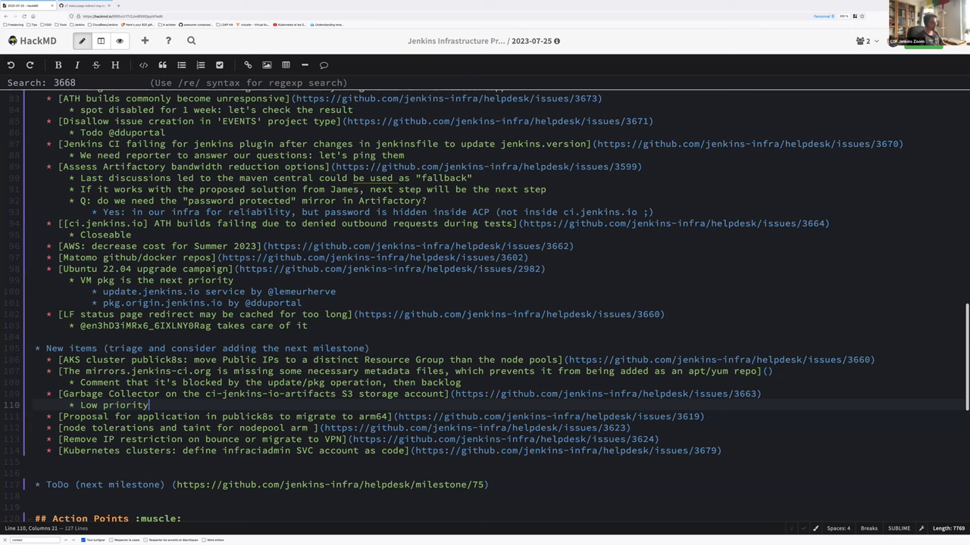
{"action": "type", "text": ", backlog"}
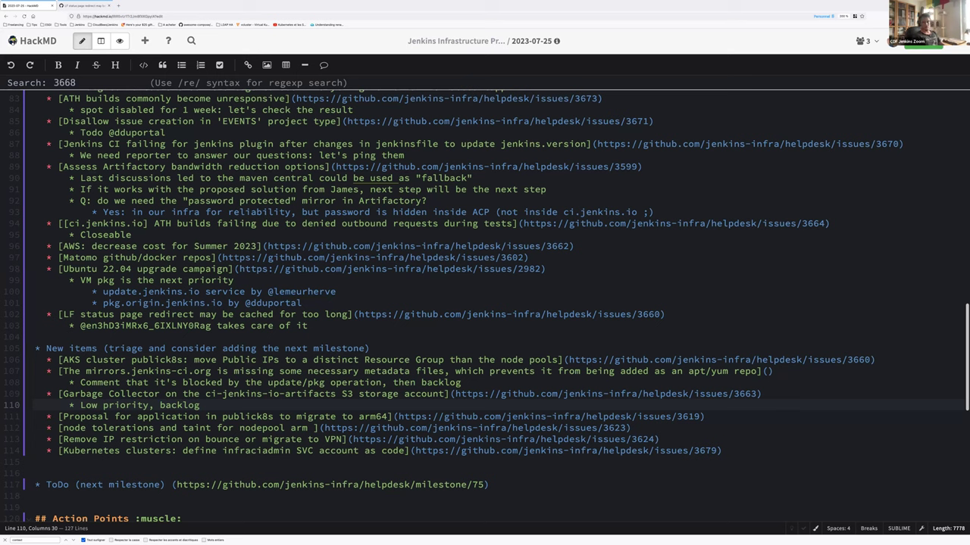
{"action": "left_click", "coordinate": [47, 417]}
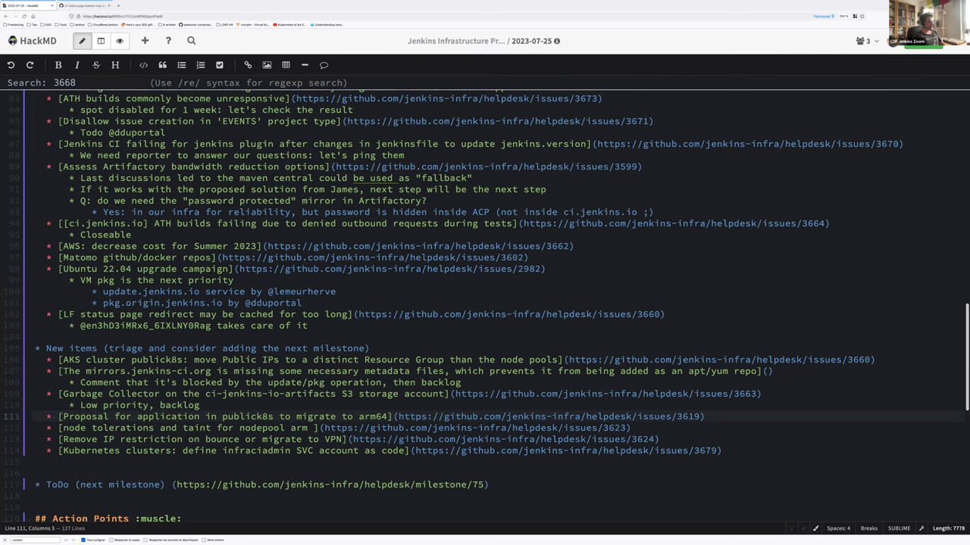
{"action": "key", "text": "Up"}
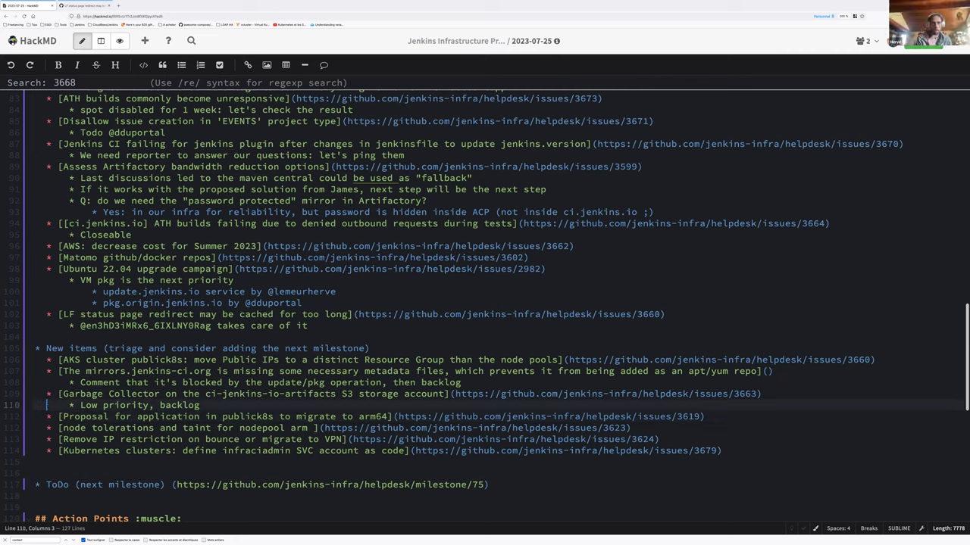
{"action": "left_click", "coordinate": [200, 406]}
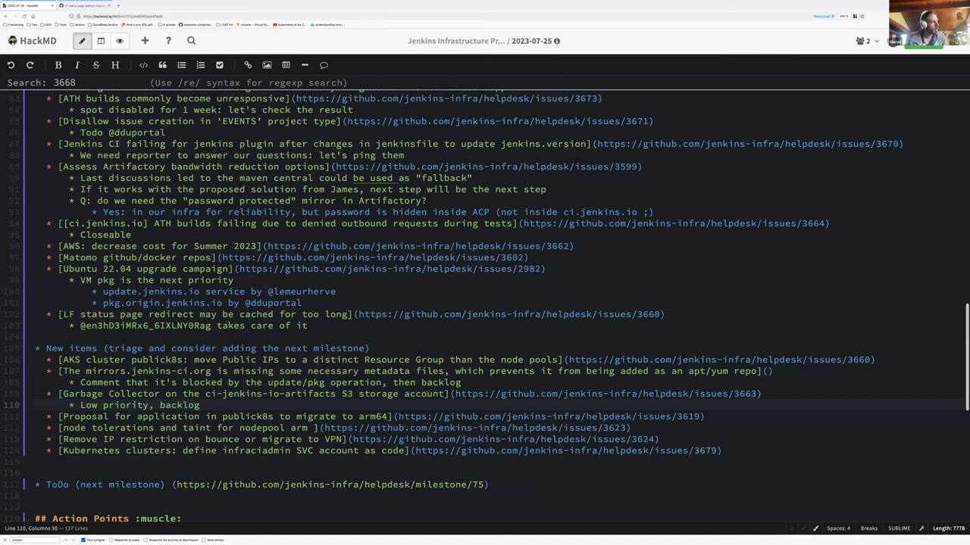
{"action": "key", "text": "Return"}
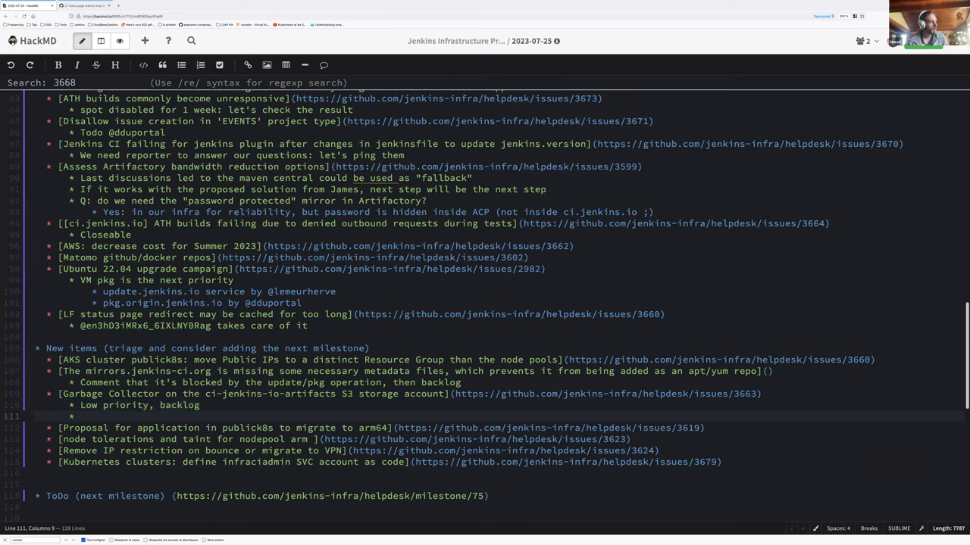
{"action": "key", "text": "ctrl+z"}
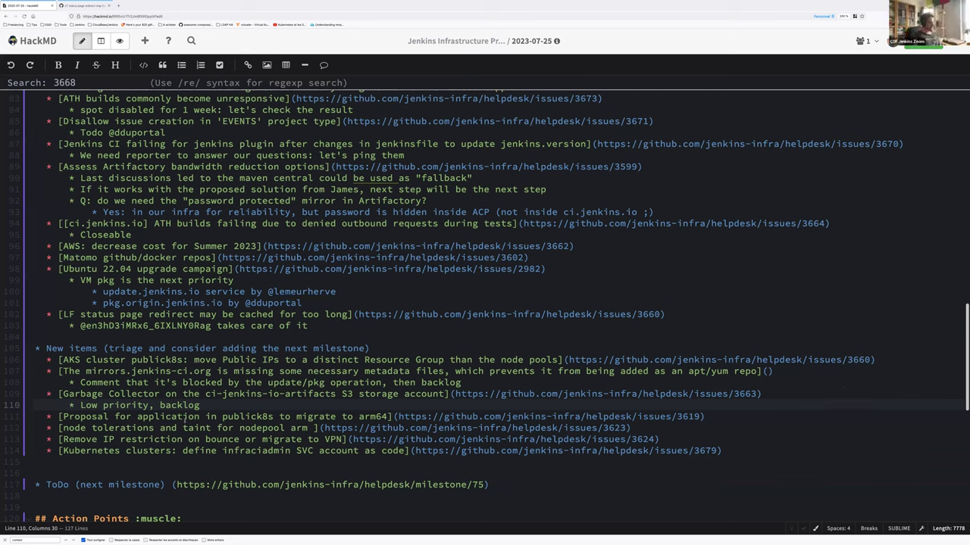
- Below the 'spot disabled for 1 week' line, add 'Let's work on a GC (VM > 24h to be removed)'
{"action": "left_click", "coordinate": [195, 417]}
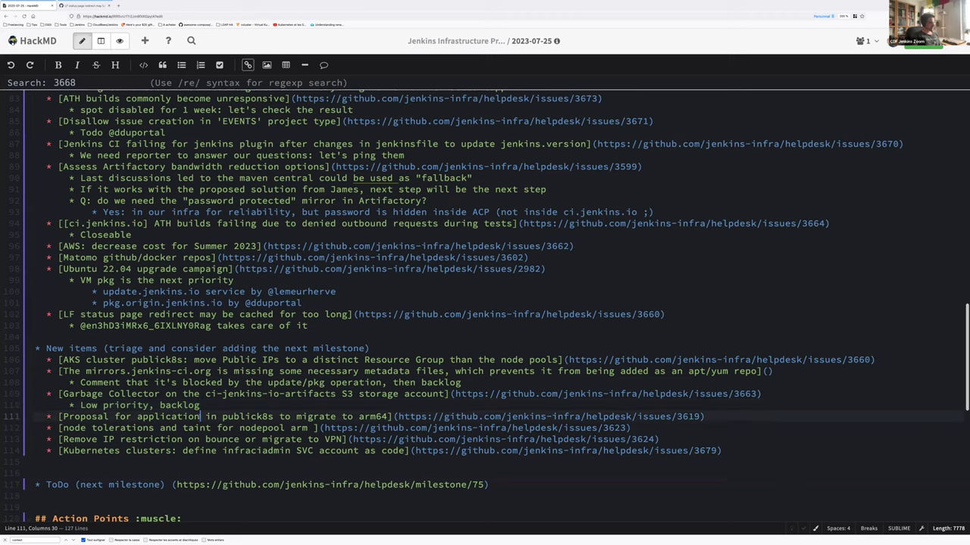
{"action": "scroll", "coordinate": [197, 416], "scroll_direction": "up", "scroll_amount": 3}
{"action": "scroll", "coordinate": [202, 417], "scroll_direction": "up", "scroll_amount": 5}
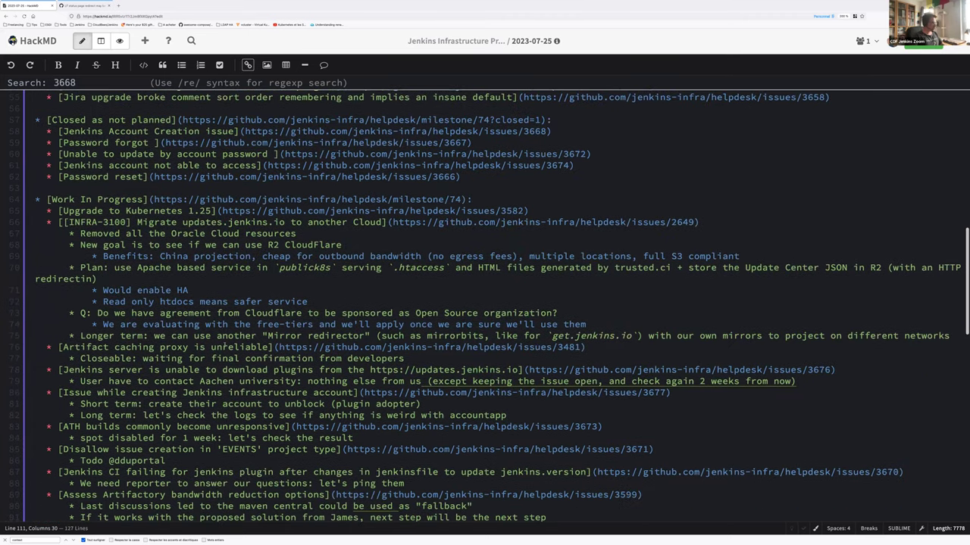
{"action": "scroll", "coordinate": [209, 357], "scroll_direction": "down", "scroll_amount": 2}
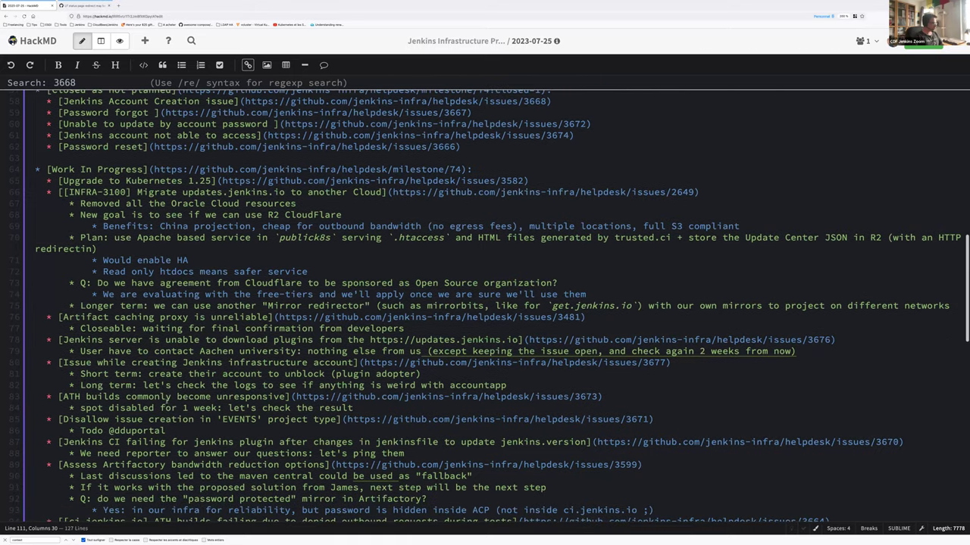
{"action": "left_click", "coordinate": [164, 408]}
{"action": "key", "text": "Return"}
{"action": "type", "text": "Let's work on a "}
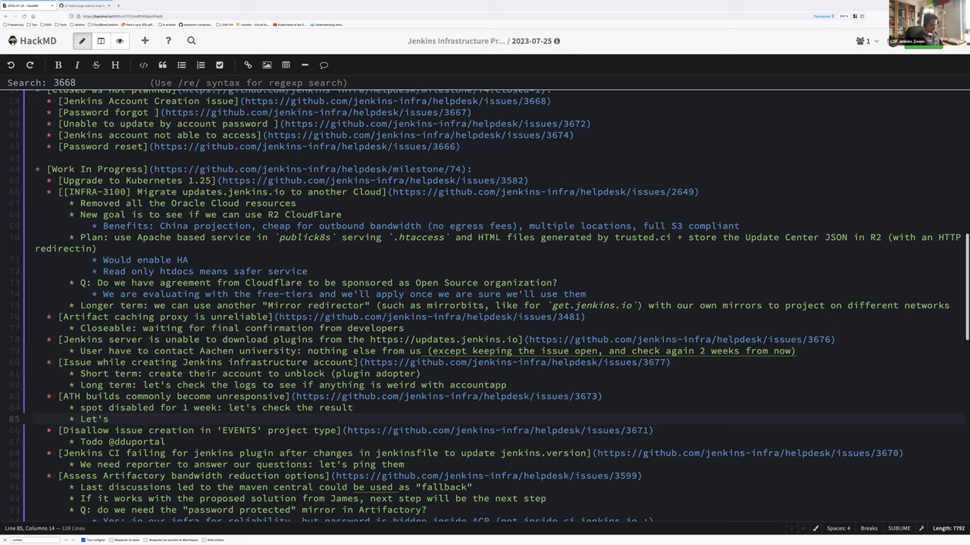
{"action": "type", "text": "GC (VM "}
{"action": "type", "text": "> 24h to"}
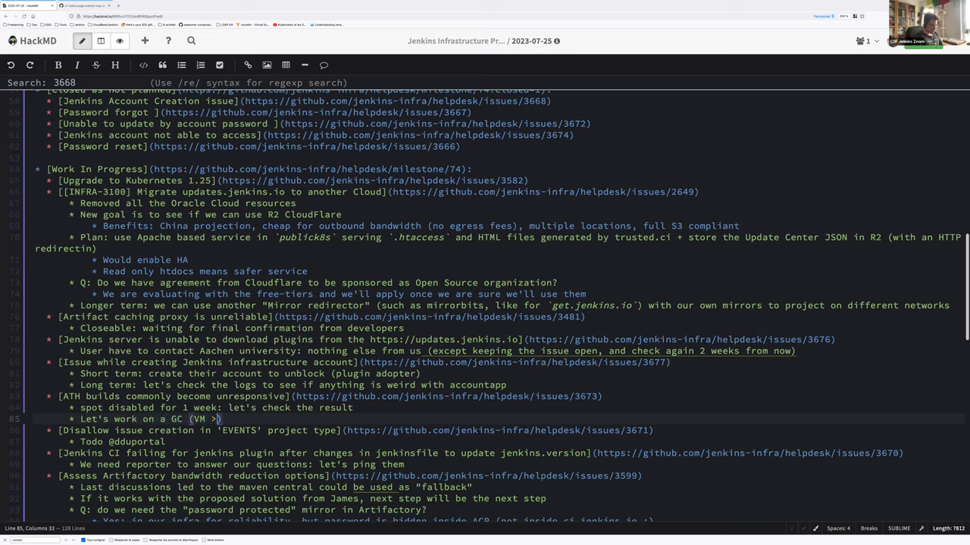
{"action": "type", "text": " be removed)"}
{"action": "scroll", "coordinate": [174, 409], "scroll_direction": "down", "scroll_amount": 6}
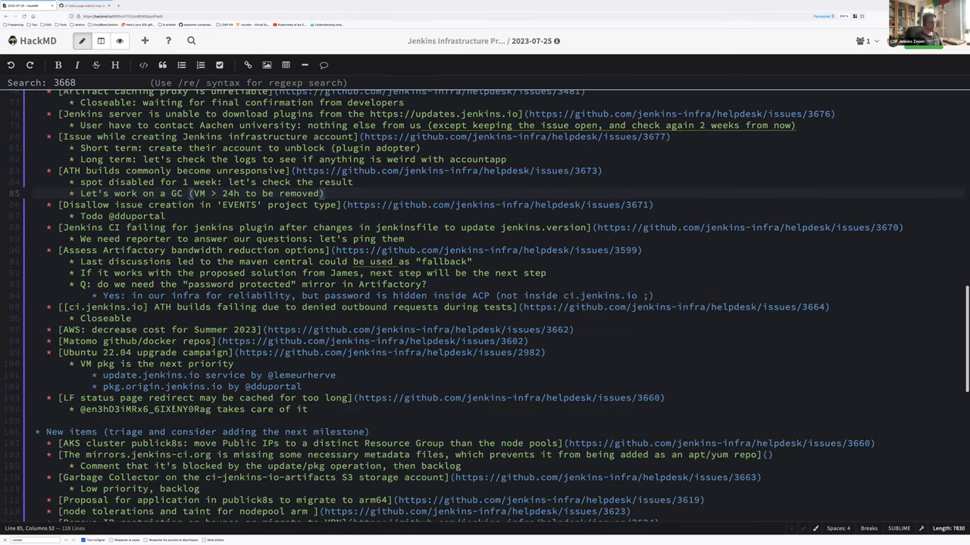
{"action": "scroll", "coordinate": [175, 409], "scroll_direction": "down", "scroll_amount": 1}
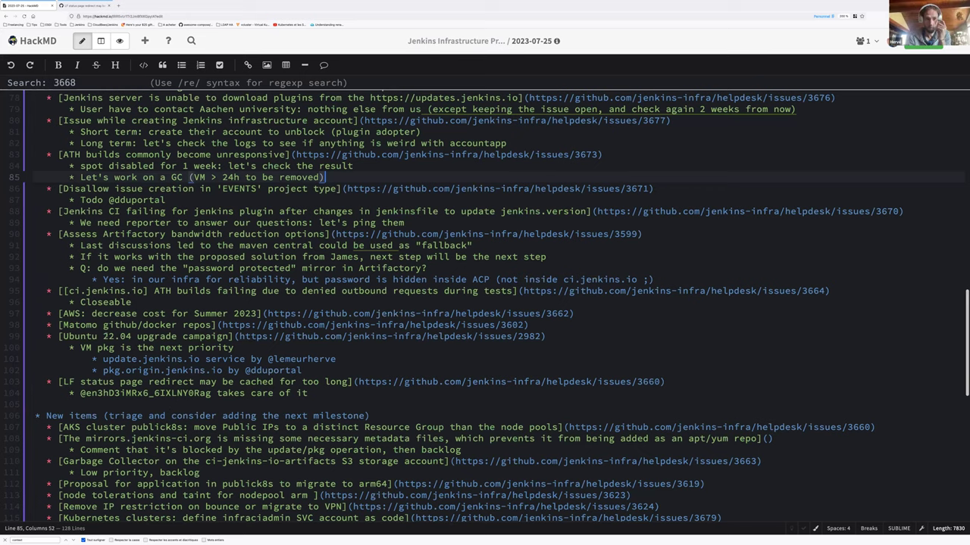
{"action": "scroll", "coordinate": [109, 335], "scroll_direction": "down", "scroll_amount": 5}
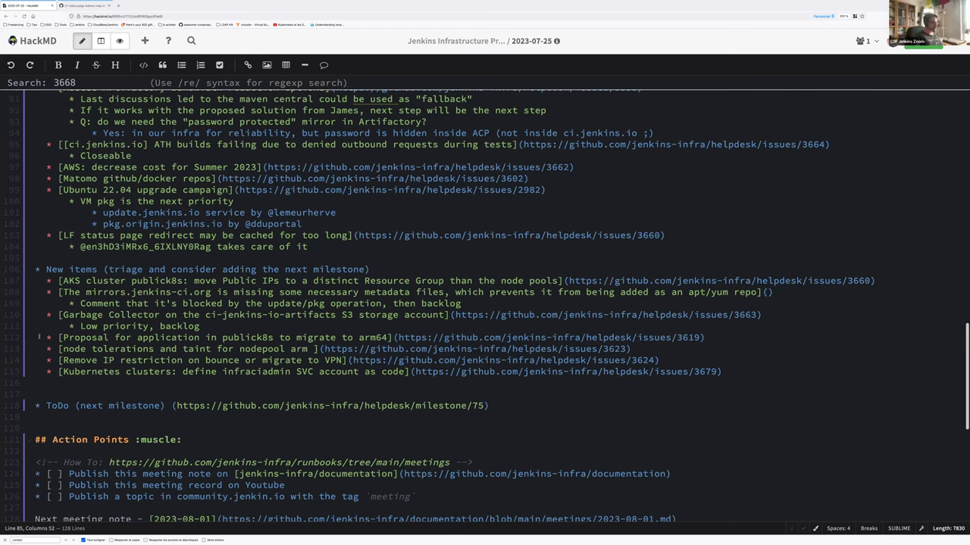
- Change 'nodepool arm' to 'nodepool arm64' in the node tolerations and taint item
{"action": "left_click", "coordinate": [46, 338]}
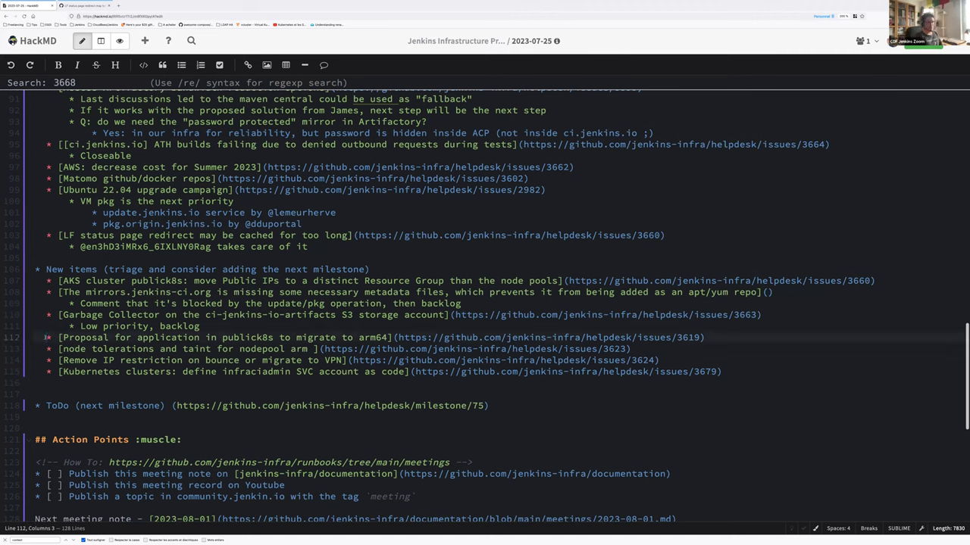
{"action": "left_click_drag", "start_coordinate": [46, 338], "coordinate": [632, 349]}
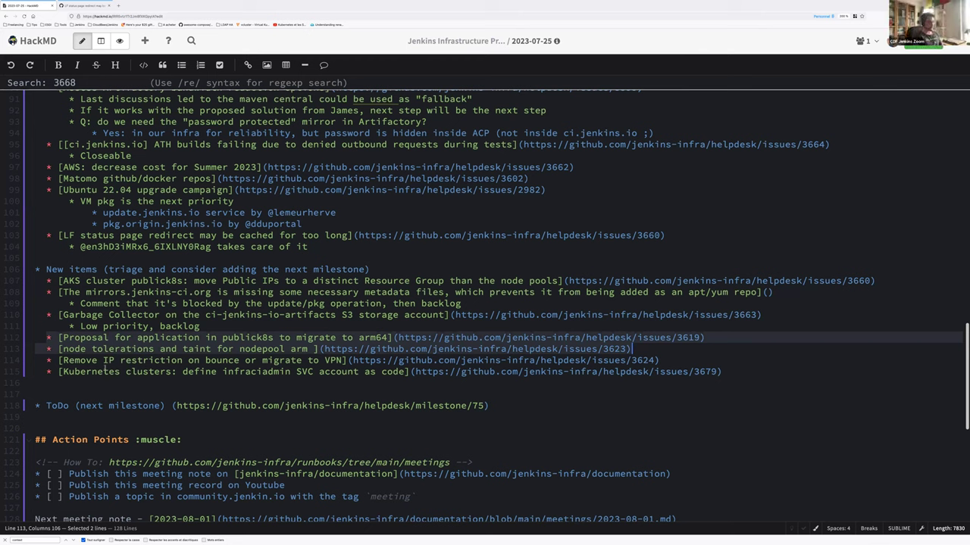
{"action": "left_click", "coordinate": [315, 349]}
{"action": "key", "text": "BackSpace"}
{"action": "type", "text": "64"}
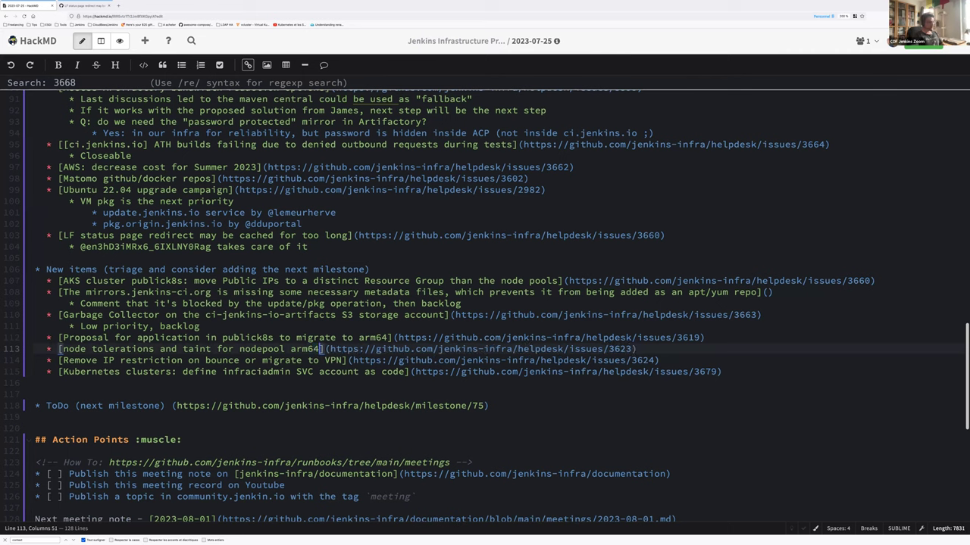
- Select and review the arm64 proposal and node tolerations items
{"action": "left_click", "coordinate": [235, 338]}
{"action": "double_click", "coordinate": [242, 337]}
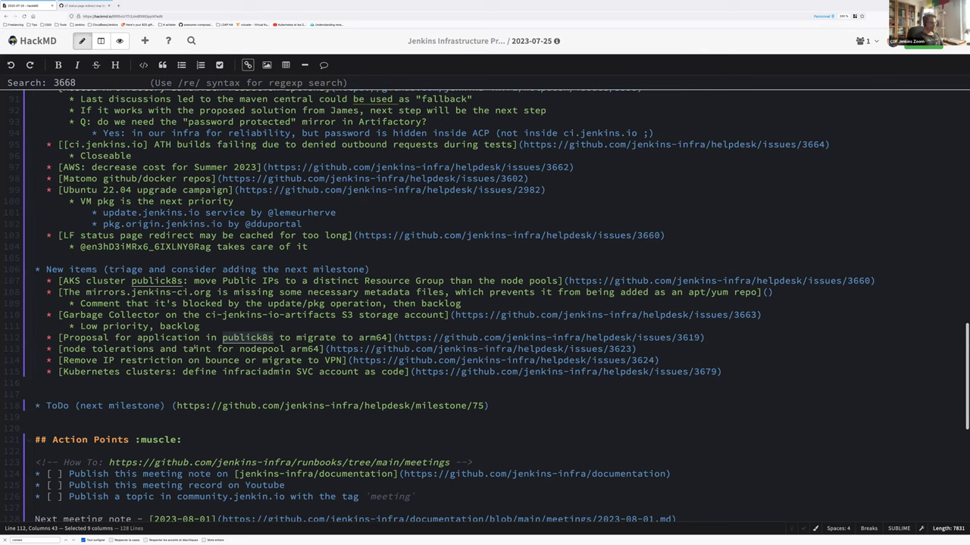
{"action": "triple_click", "coordinate": [195, 348]}
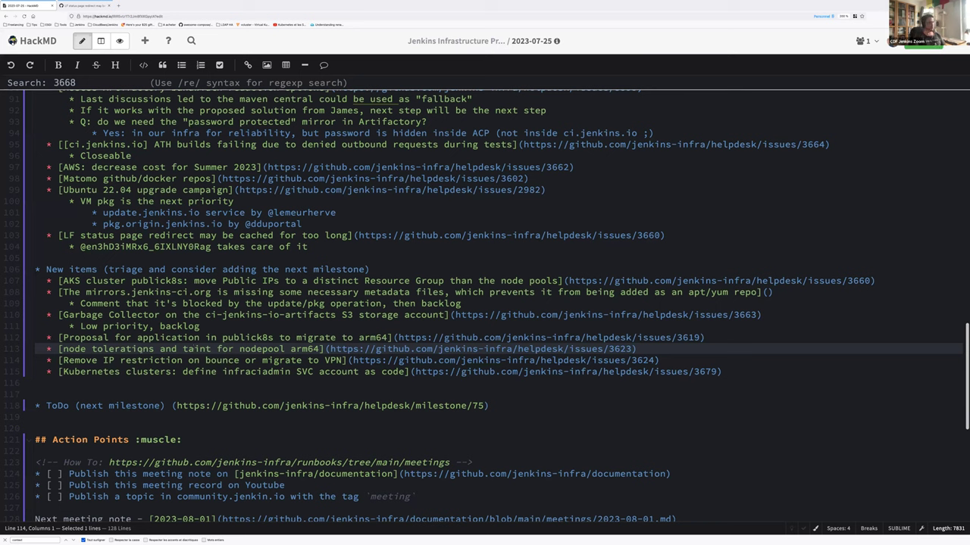
{"action": "triple_click", "coordinate": [138, 337]}
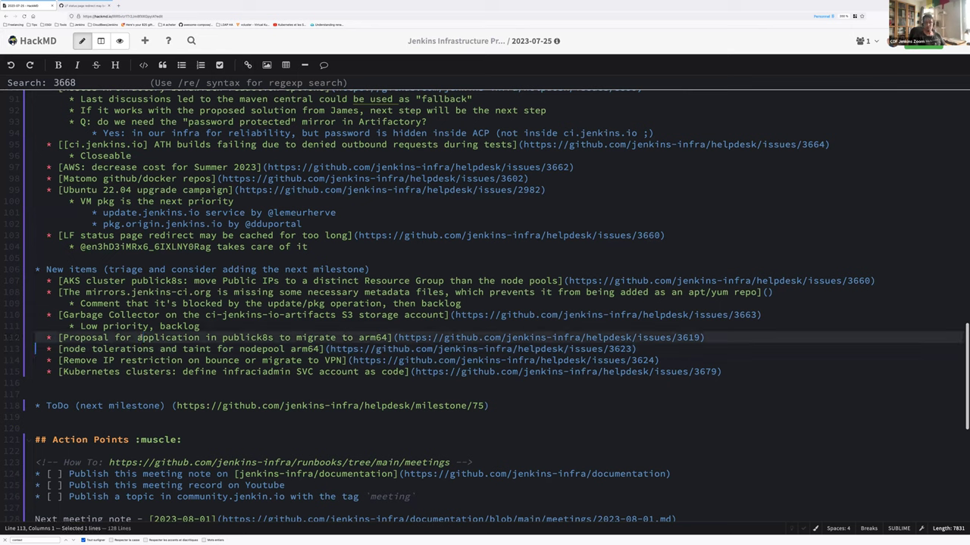
{"action": "left_click", "coordinate": [139, 338]}
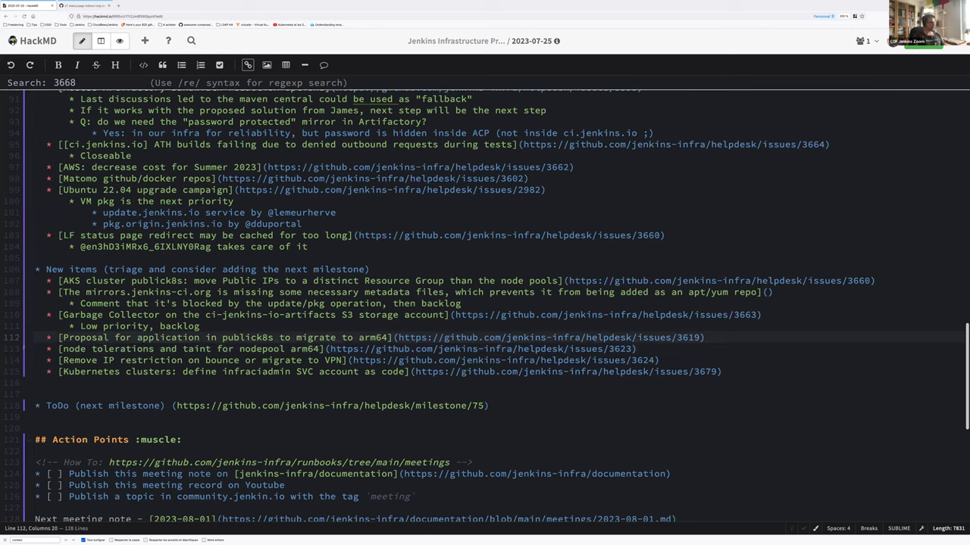
{"action": "left_click", "coordinate": [47, 337]}
{"action": "left_click_drag", "start_coordinate": [46, 337], "coordinate": [638, 348]}
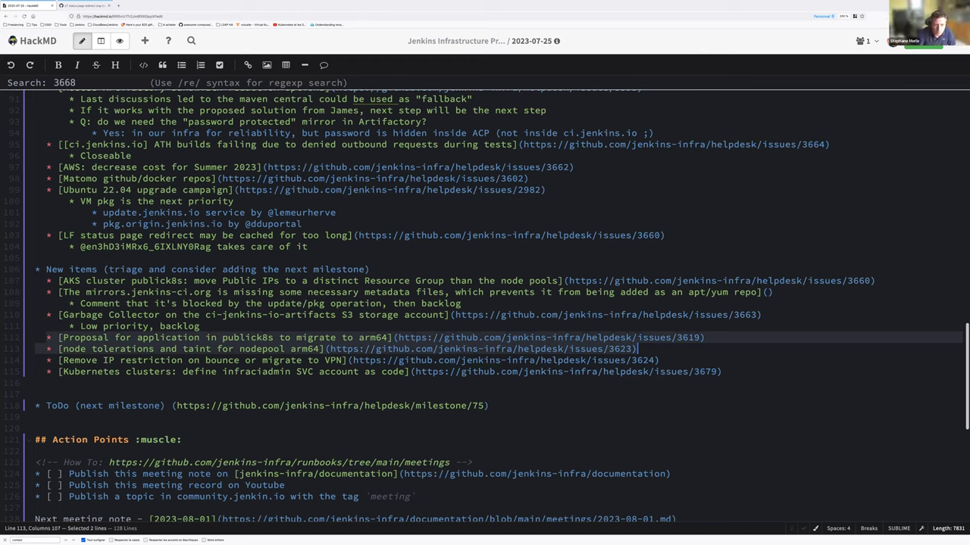
{"action": "left_click", "coordinate": [62, 363]}
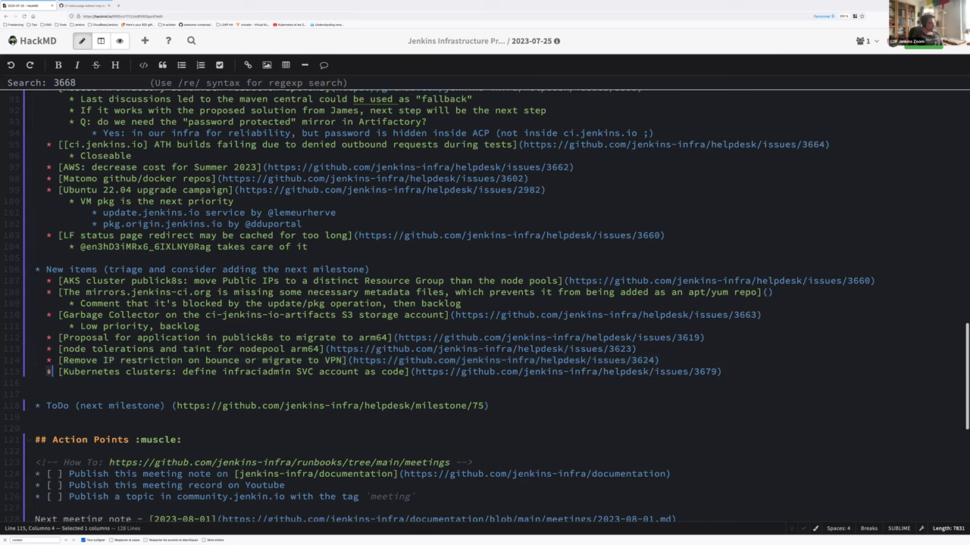
- Move the Kubernetes clusters item above the Remove IP restriction item and remove the leftover blank line
{"action": "triple_click", "coordinate": [48, 371]}
{"action": "key", "text": "ctrl+x"}
{"action": "key", "text": "Up"}
{"action": "key", "text": "Return"}
{"action": "key", "text": "Up"}
{"action": "key", "text": "ctrl+v"}
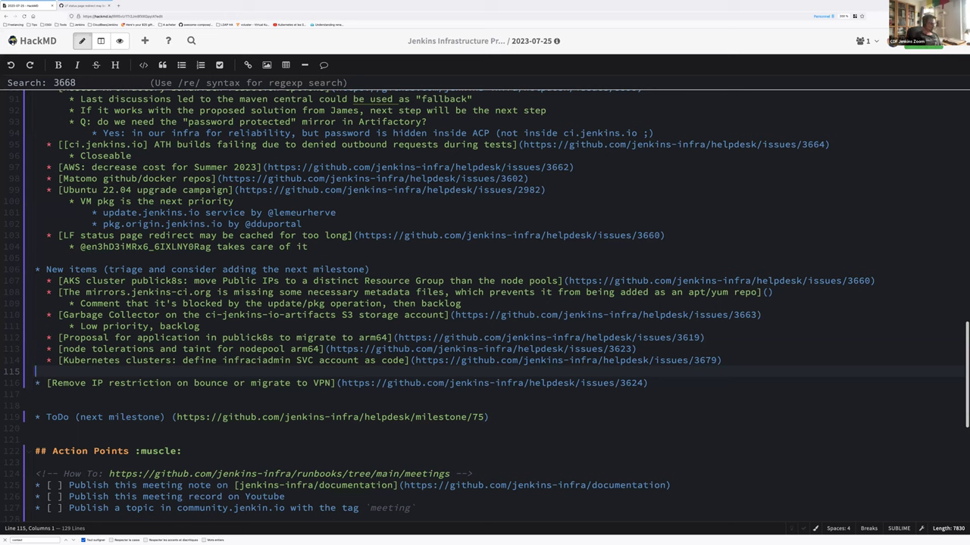
{"action": "triple_click", "coordinate": [306, 361]}
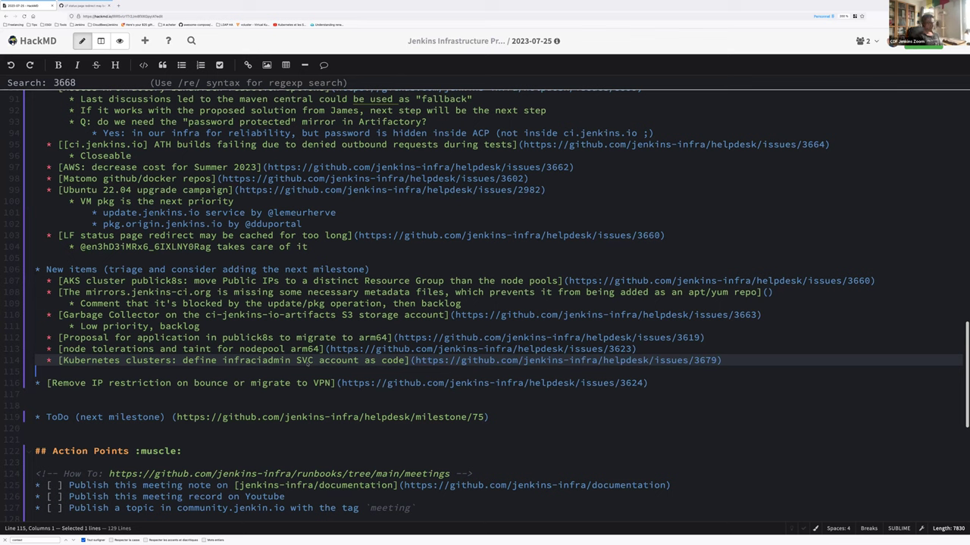
{"action": "key", "text": "Down"}
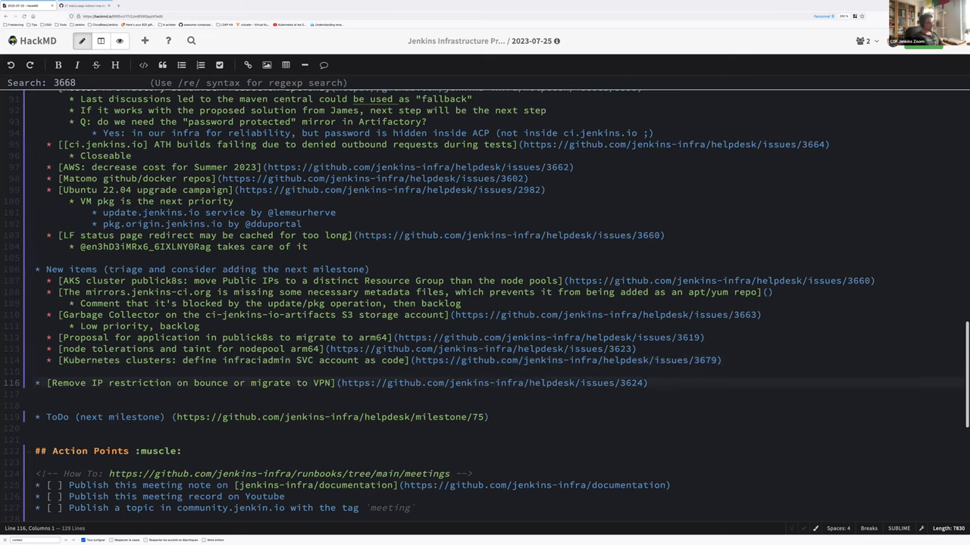
{"action": "key", "text": "BackSpace"}
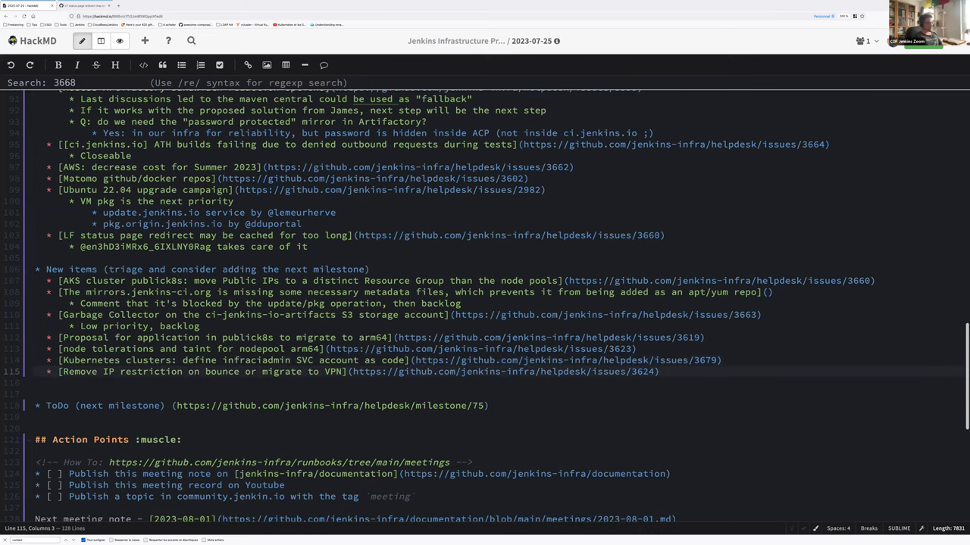
- Open the Remove IP restriction issue 3624 link on GitHub
{"action": "left_click", "coordinate": [349, 371]}
{"action": "key", "text": "shift+End"}
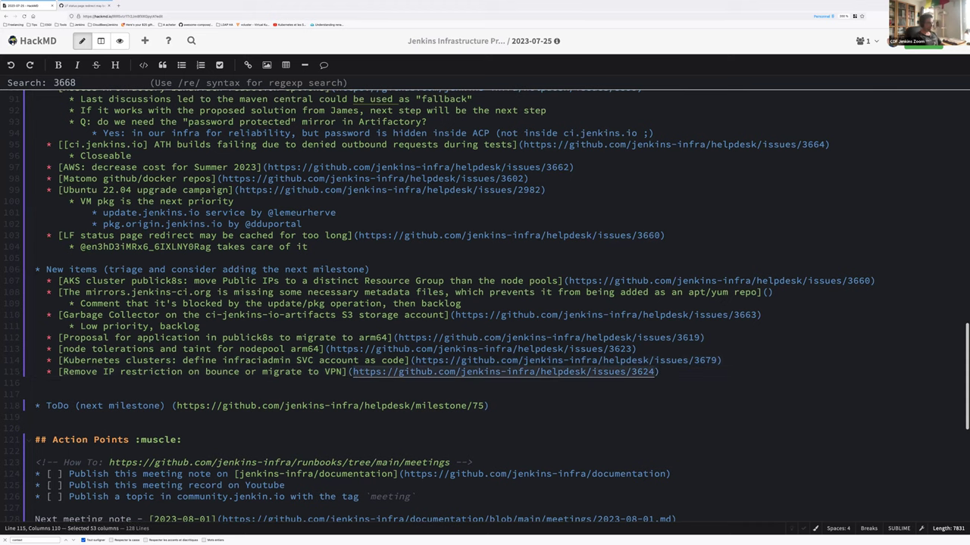
{"action": "left_click", "coordinate": [500, 372], "text": "ctrl"}
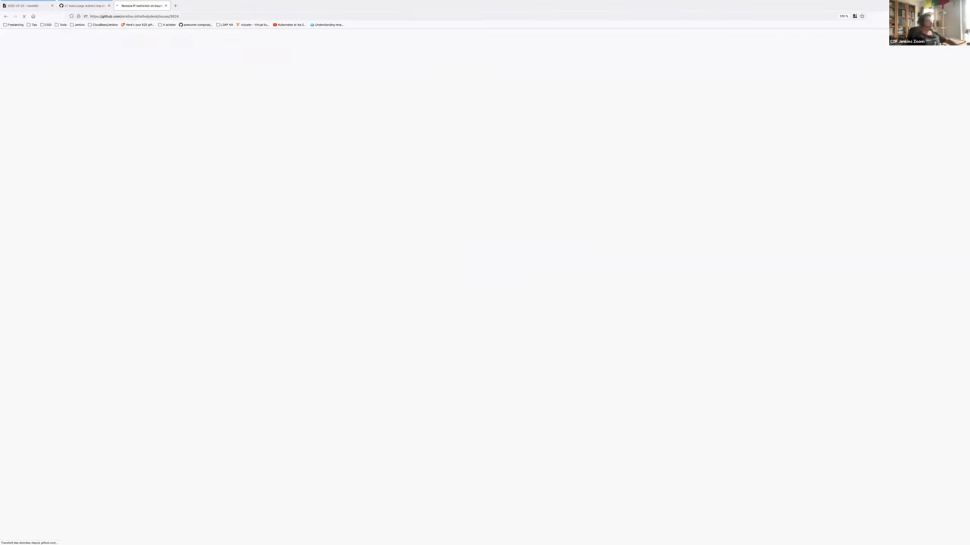